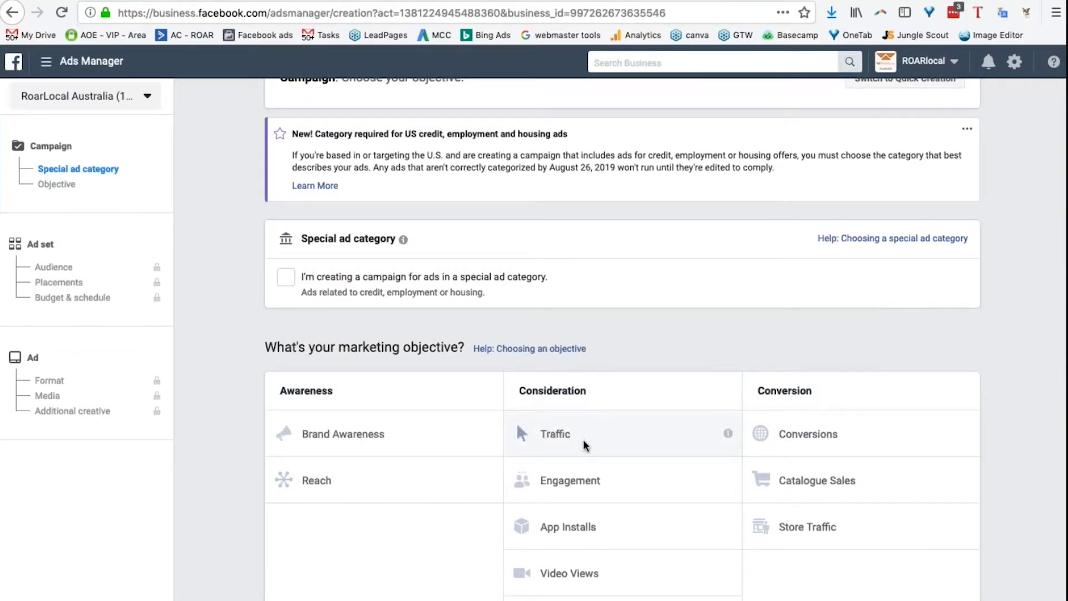
Look over the awareness, consideration and conversion objectives available for the new campaign.
drag(588, 395, 500, 391)
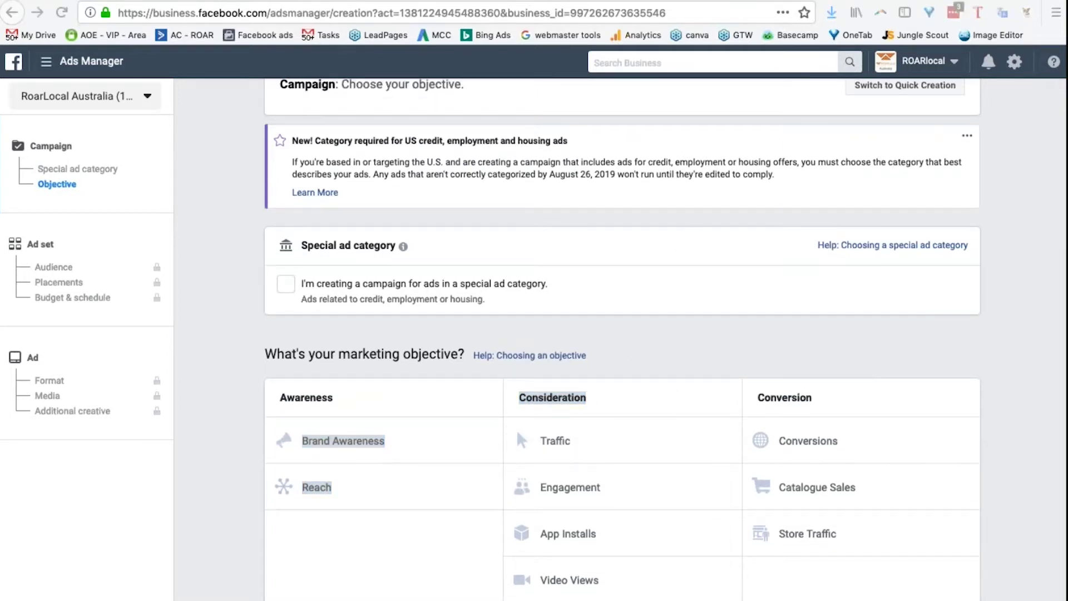
scroll(839, 249, down, 1)
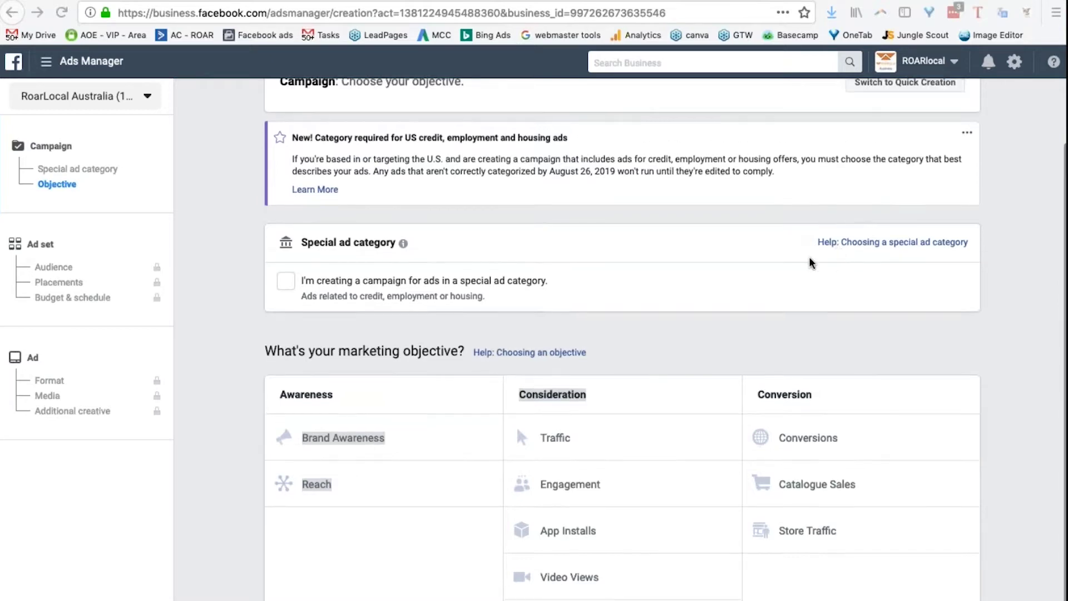
scroll(789, 242, up, 2)
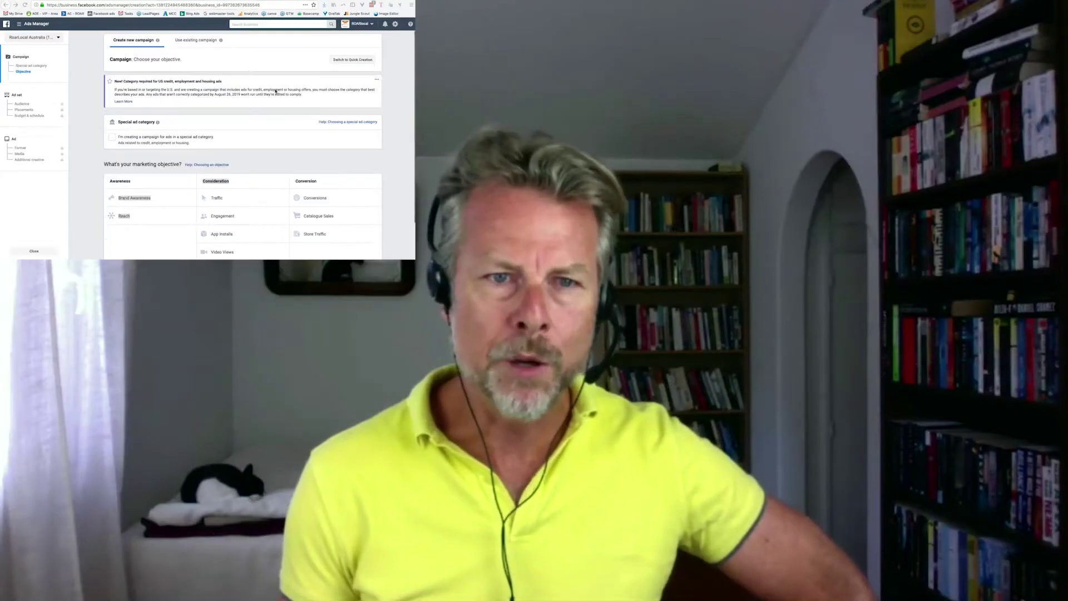
scroll(693, 292, down, 3)
scroll(269, 115, up, 1)
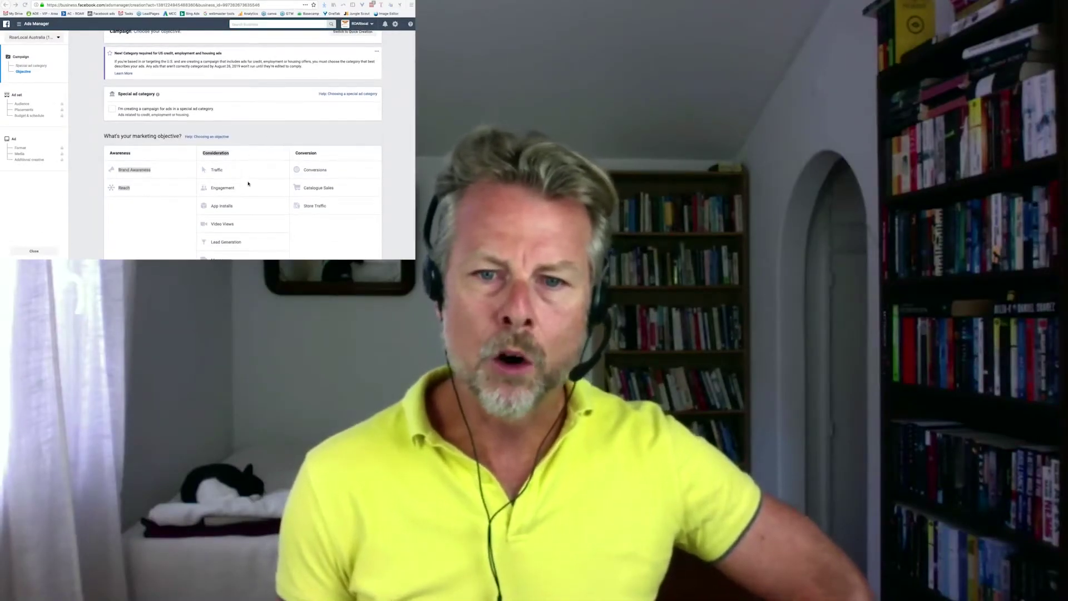
scroll(249, 197, up, 1)
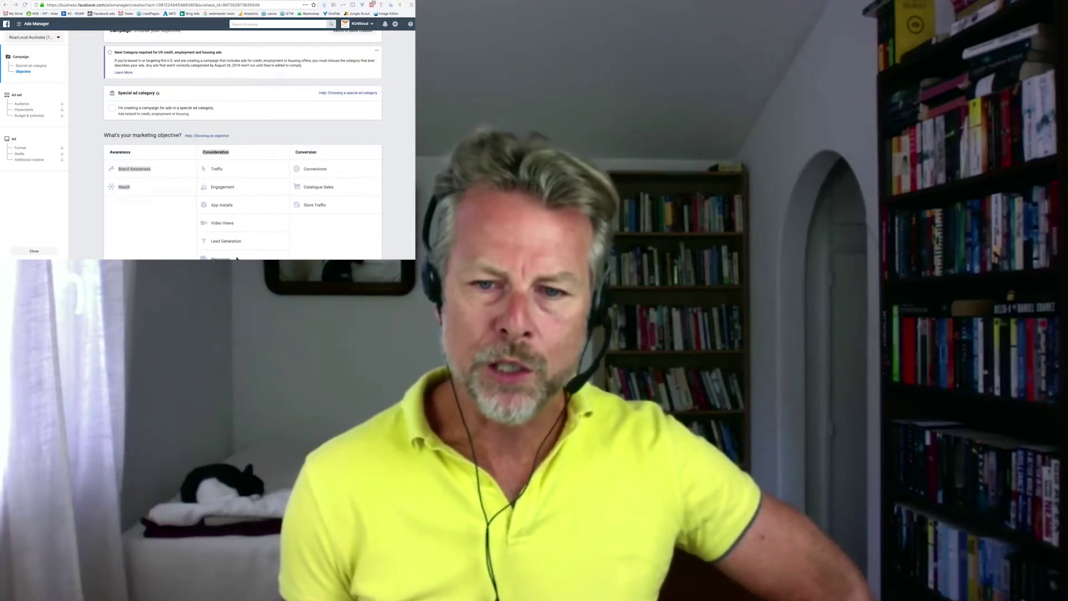
drag(102, 258, 102, 286)
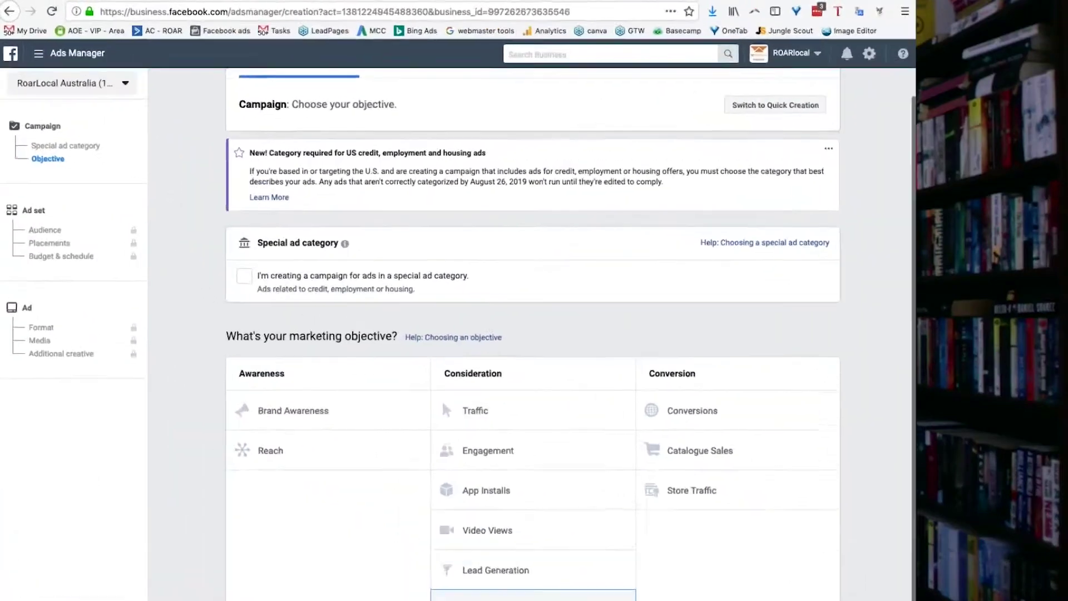
scroll(709, 549, down, 2)
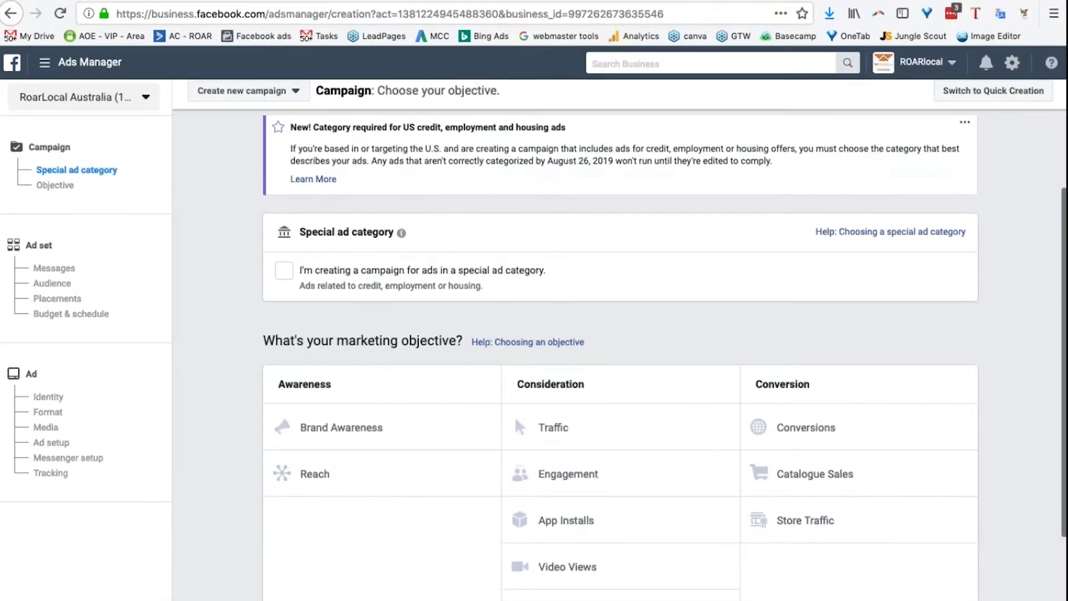
Choose Traffic as the campaign's marketing objective and go to its budget settings.
click(564, 428)
scroll(866, 581, down, 5)
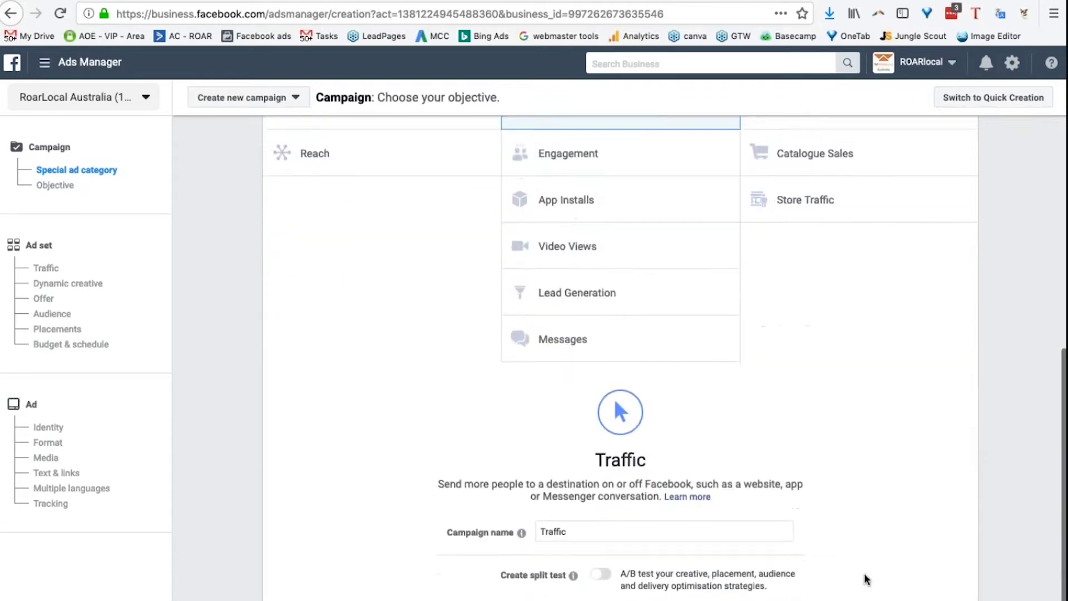
scroll(932, 542, down, 2)
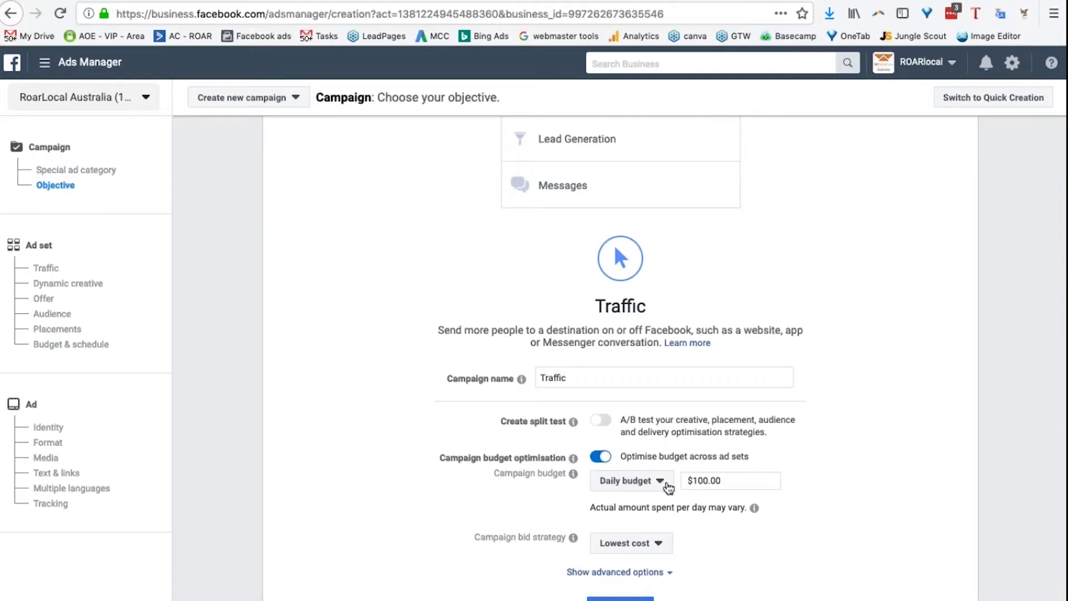
Set the campaign's daily budget to $20 and continue to the ad set settings.
drag(729, 480, 640, 482)
text(20)
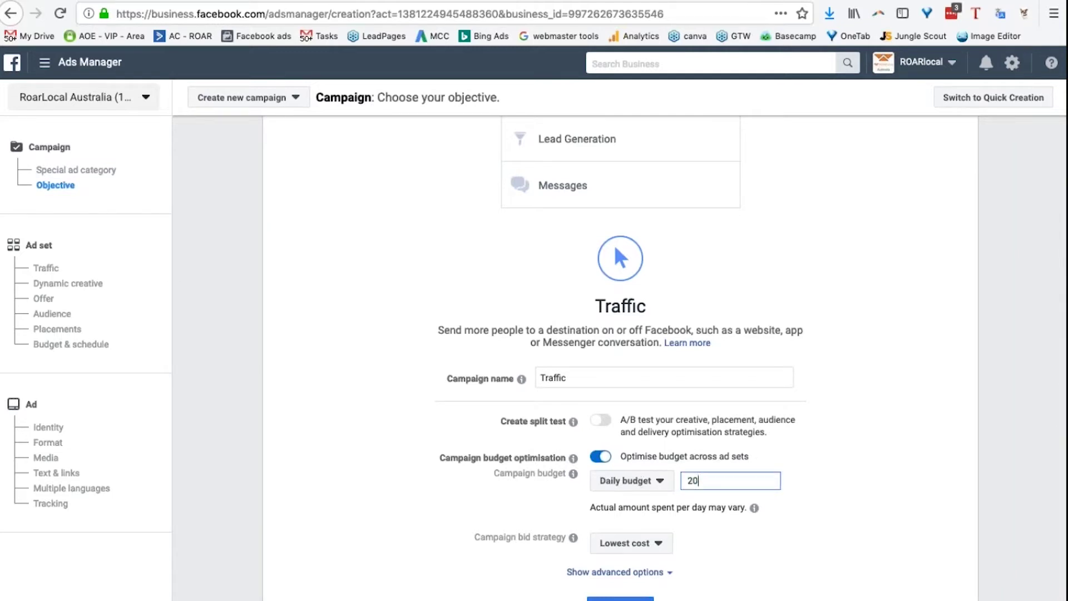
click(647, 495)
scroll(817, 597, down, 3)
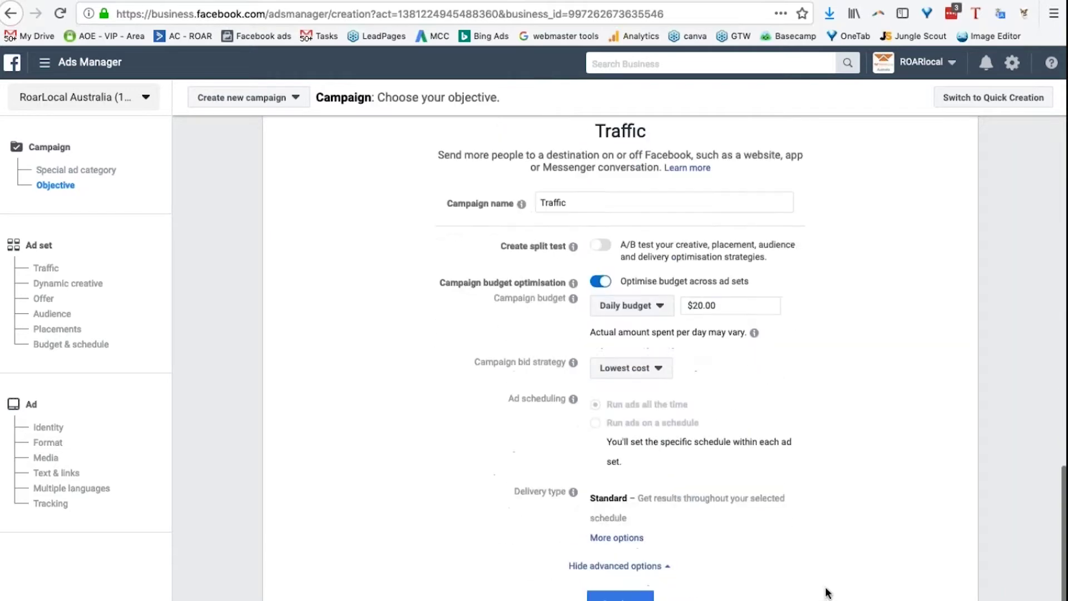
click(621, 598)
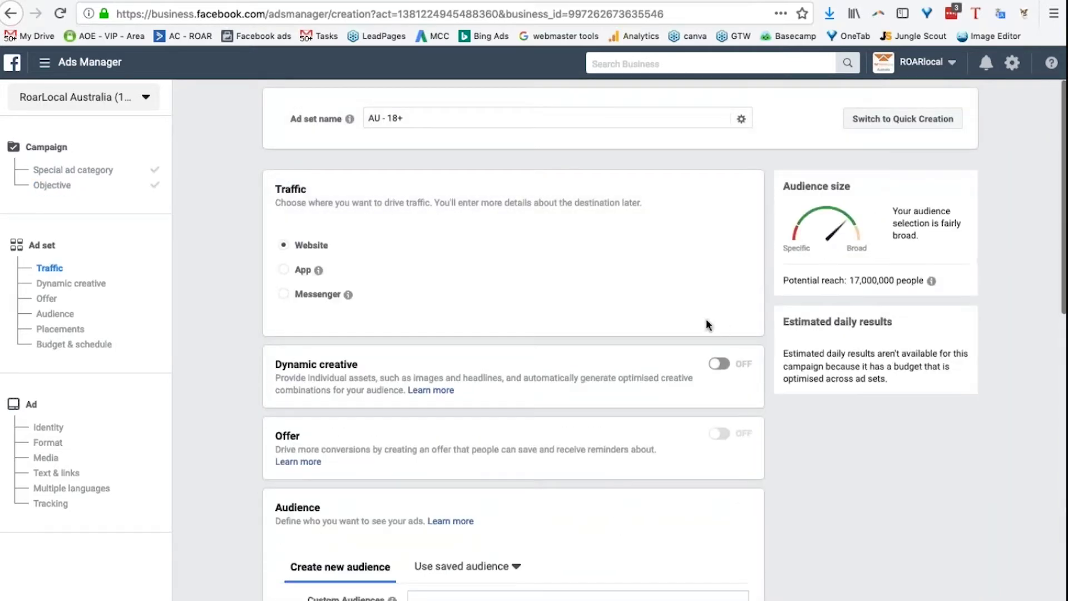
scroll(767, 269, down, 3)
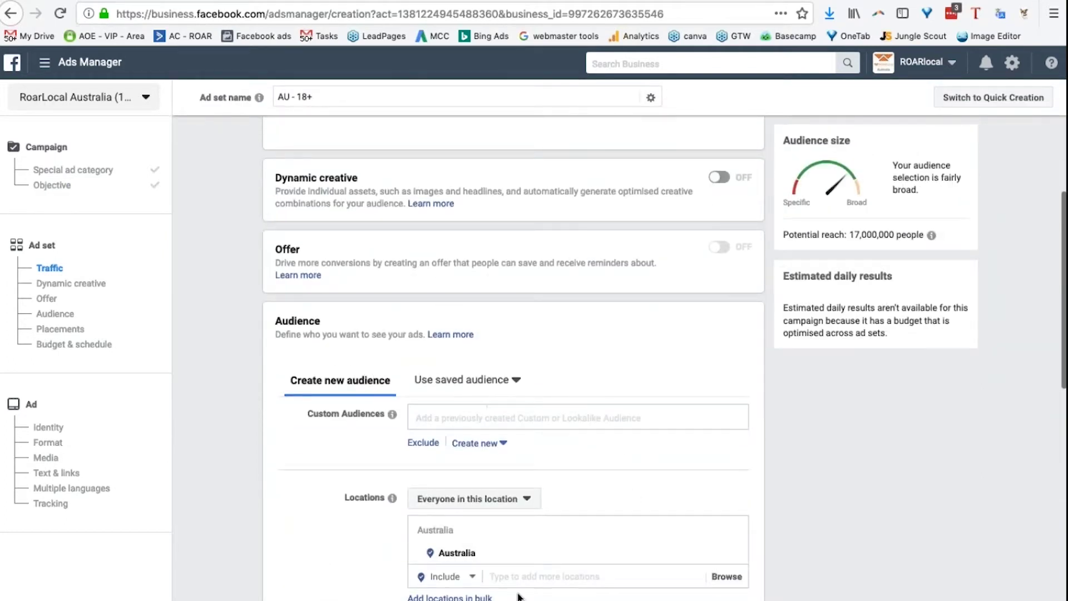
click(489, 416)
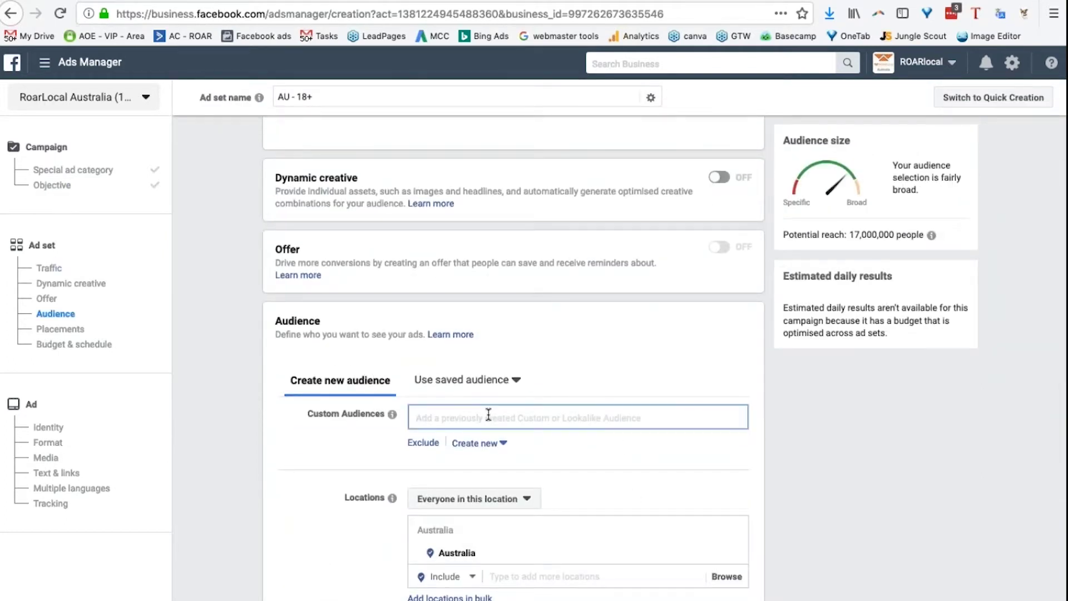
text(coupons)
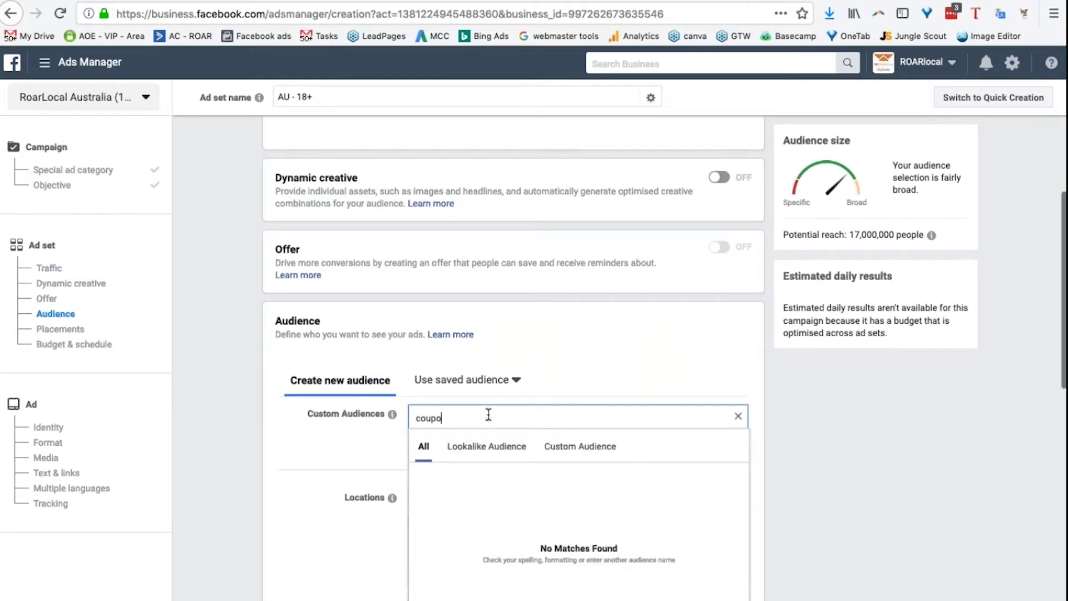
key(BackSpace)
key(BackSpace)
key(BackSpace)
key(BackSpace)
key(BackSpace)
click(289, 451)
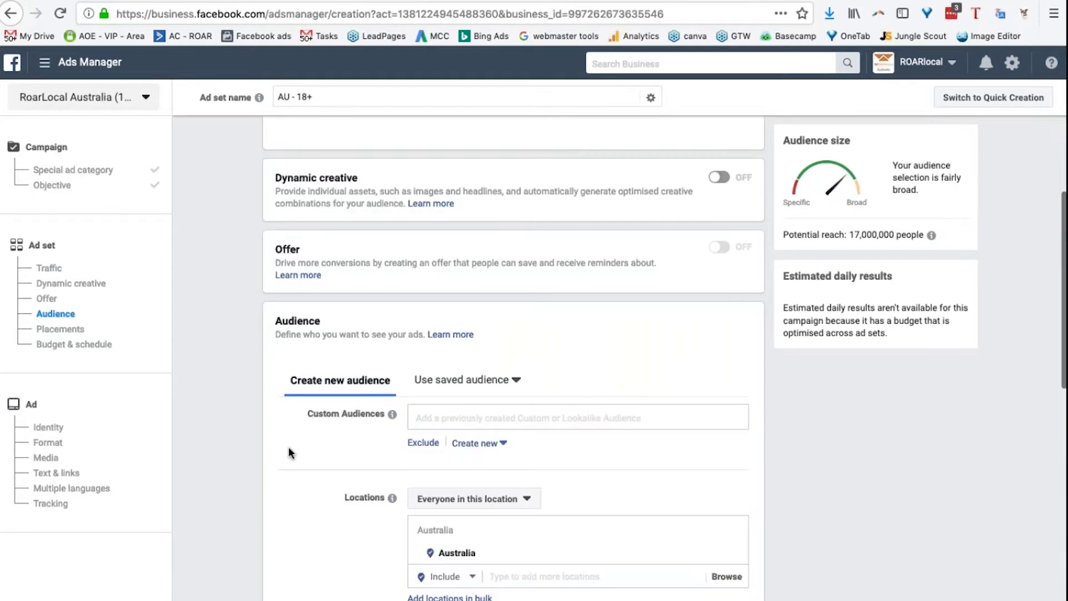
Add the Coupons shopping interest to the audience's detailed targeting.
scroll(462, 517, down, 2)
scroll(459, 331, down, 5)
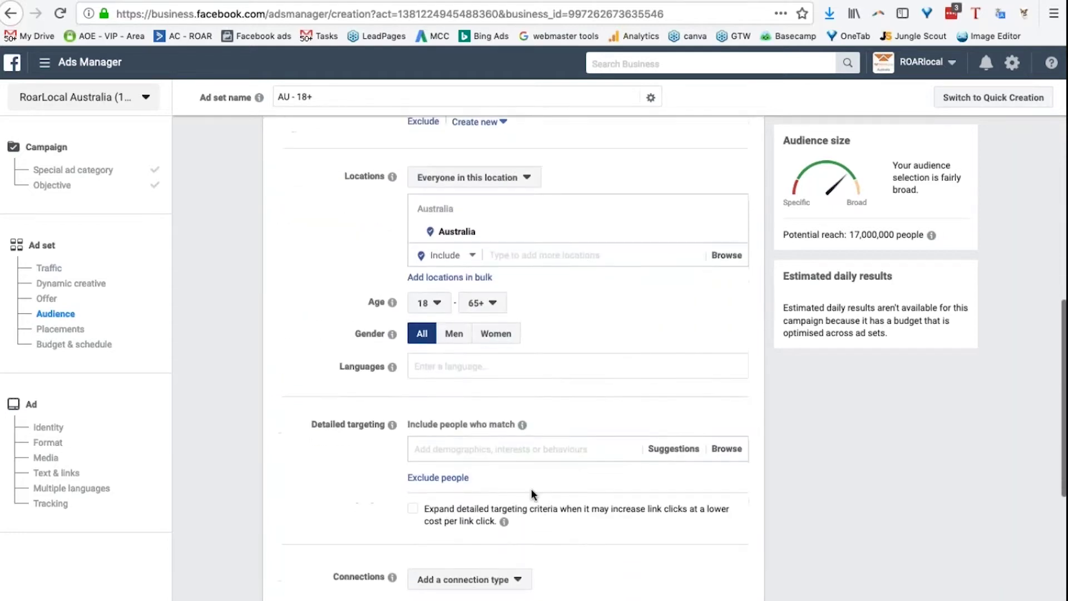
click(458, 331)
text(cpo)
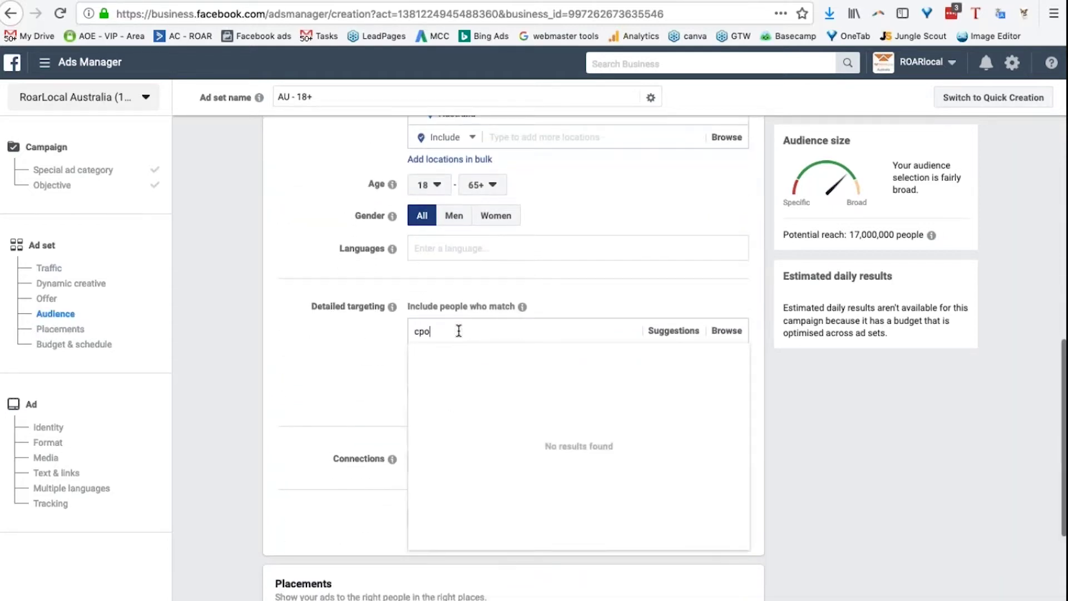
text(u)
key(BackSpace)
key(BackSpace)
key(BackSpace)
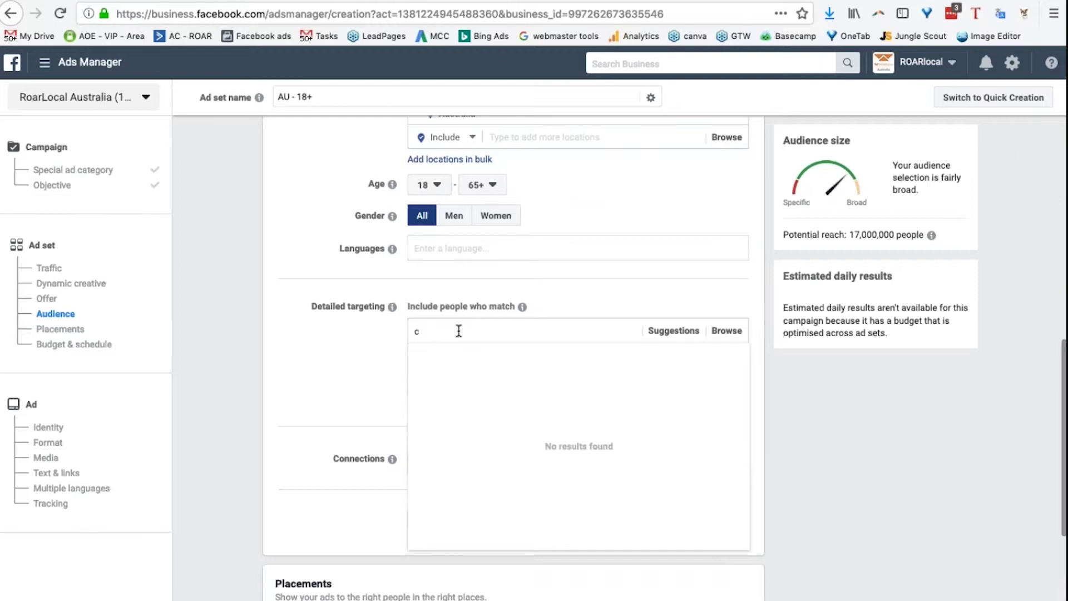
text(oup)
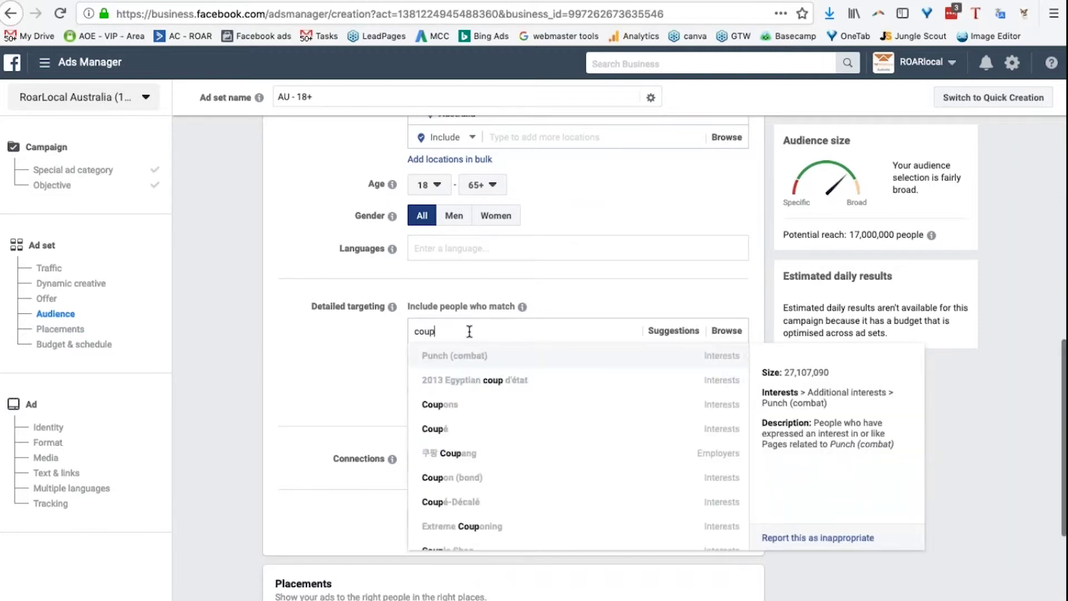
click(450, 406)
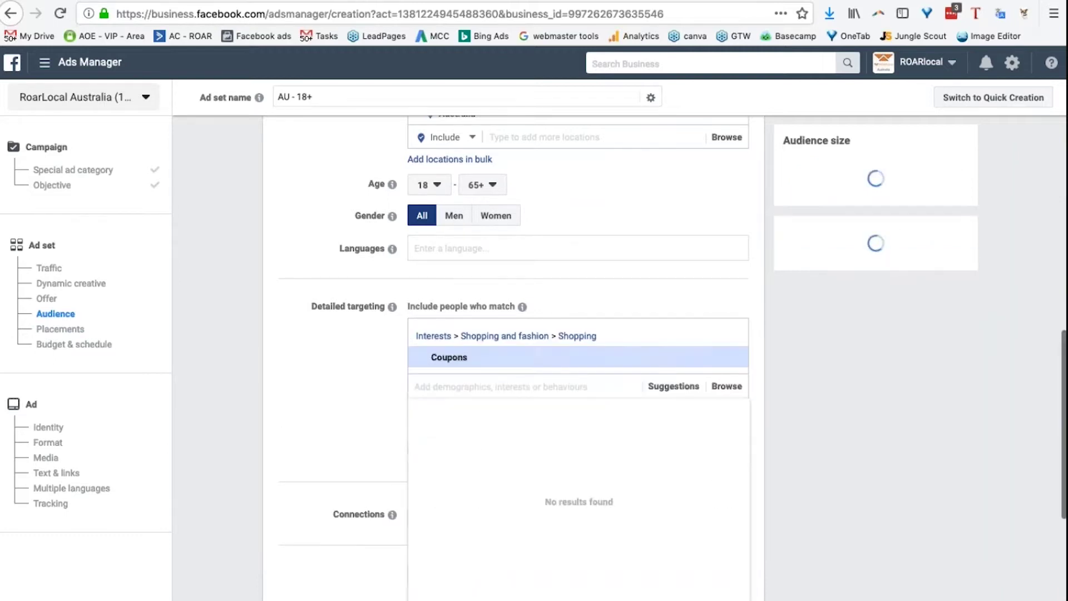
Search the detailed targeting for amazon.com and include the Amazon.com employer entry in the audience.
text(ama)
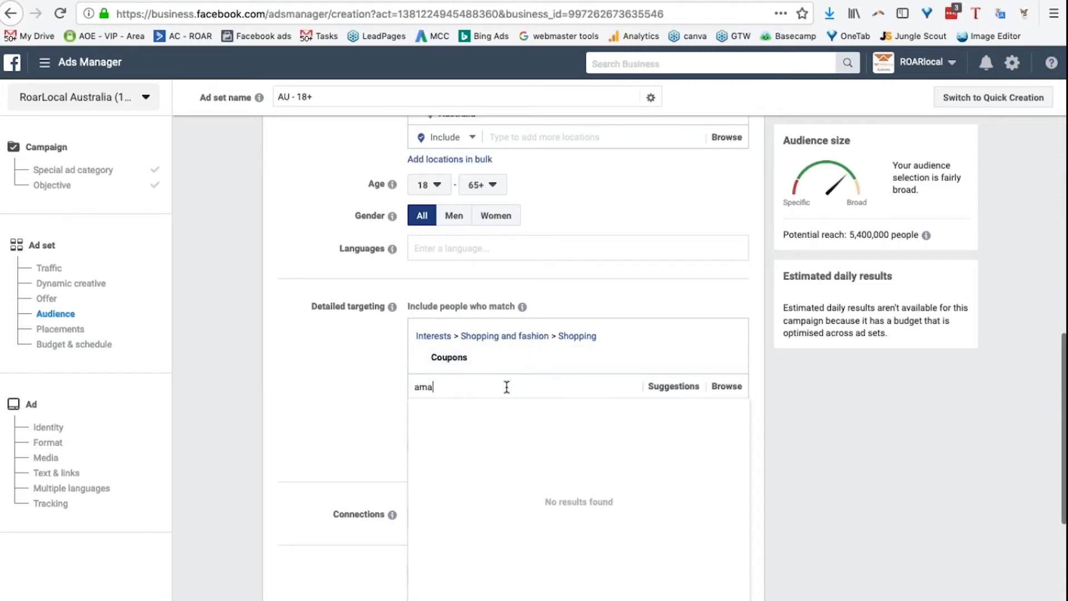
text(zon.c)
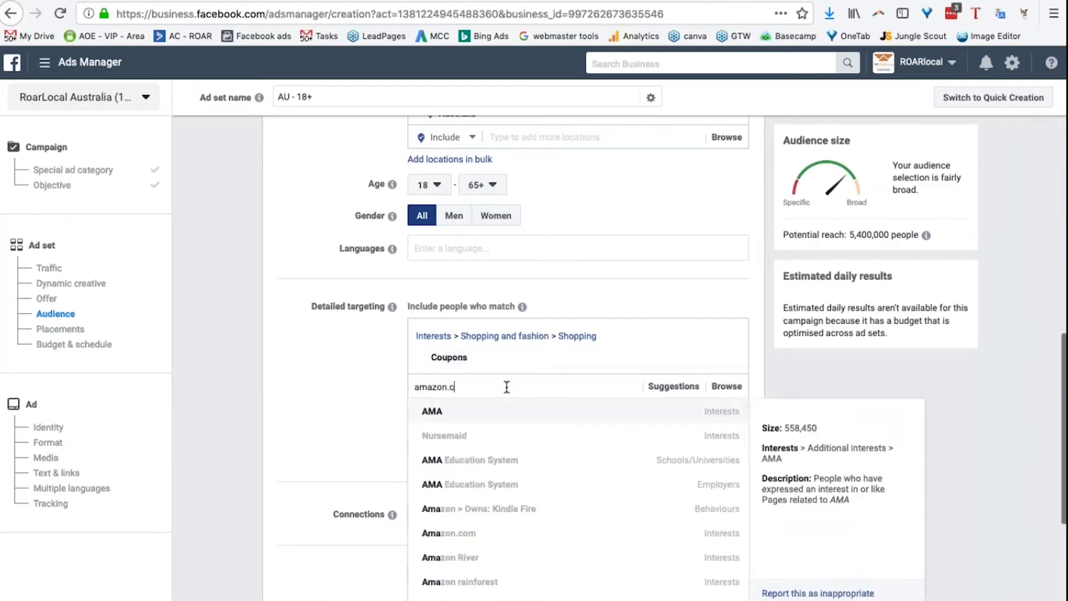
text(om)
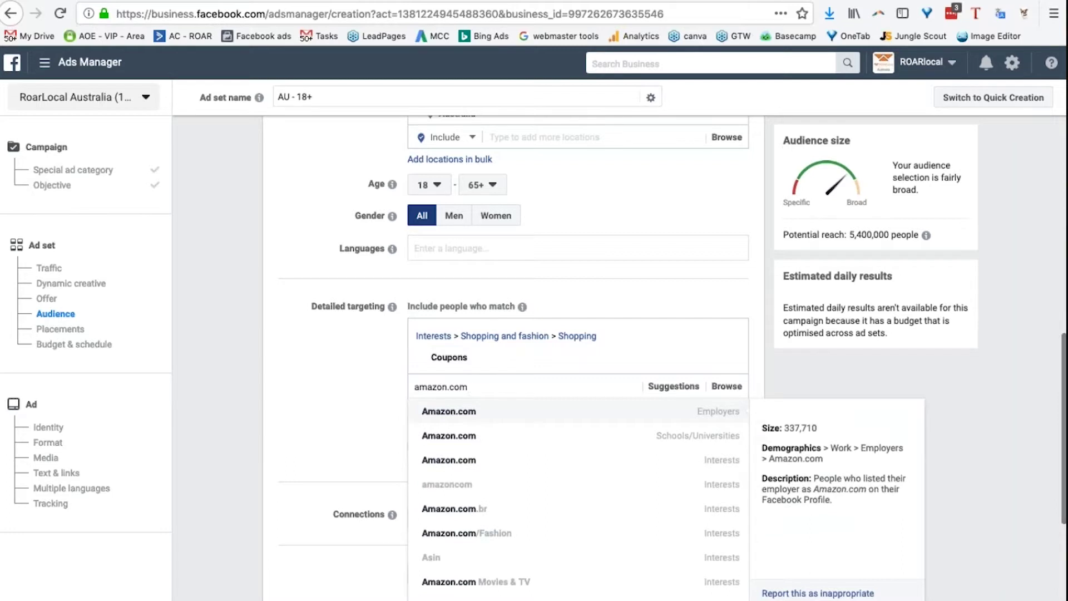
click(484, 413)
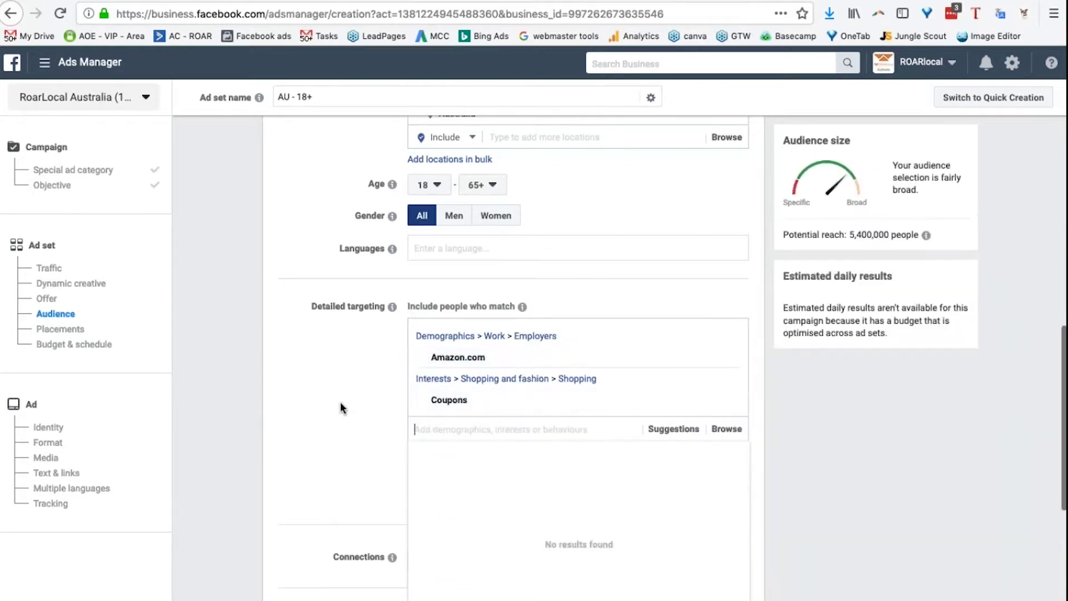
click(328, 358)
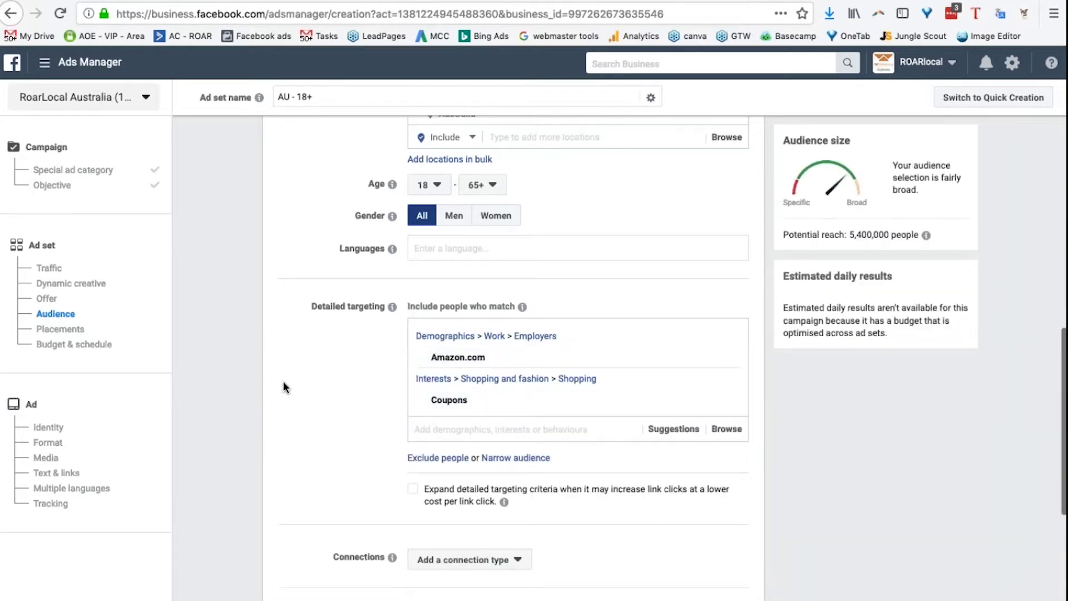
click(452, 428)
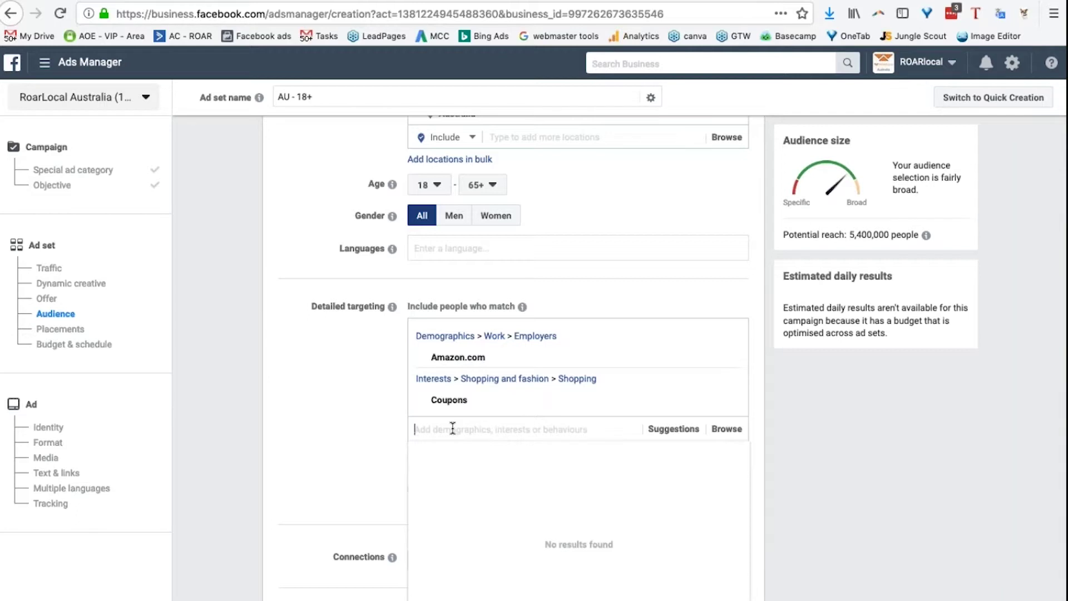
click(284, 451)
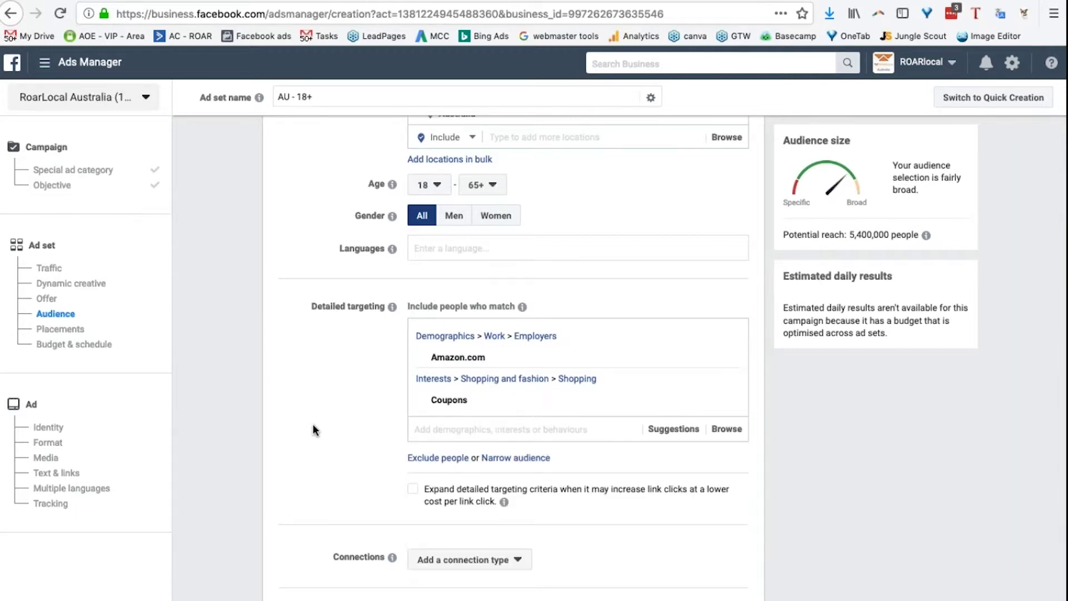
Switch the ad set from automatic placements to Edit placements and review the platform options.
scroll(313, 423, down, 7)
scroll(771, 492, down, 1)
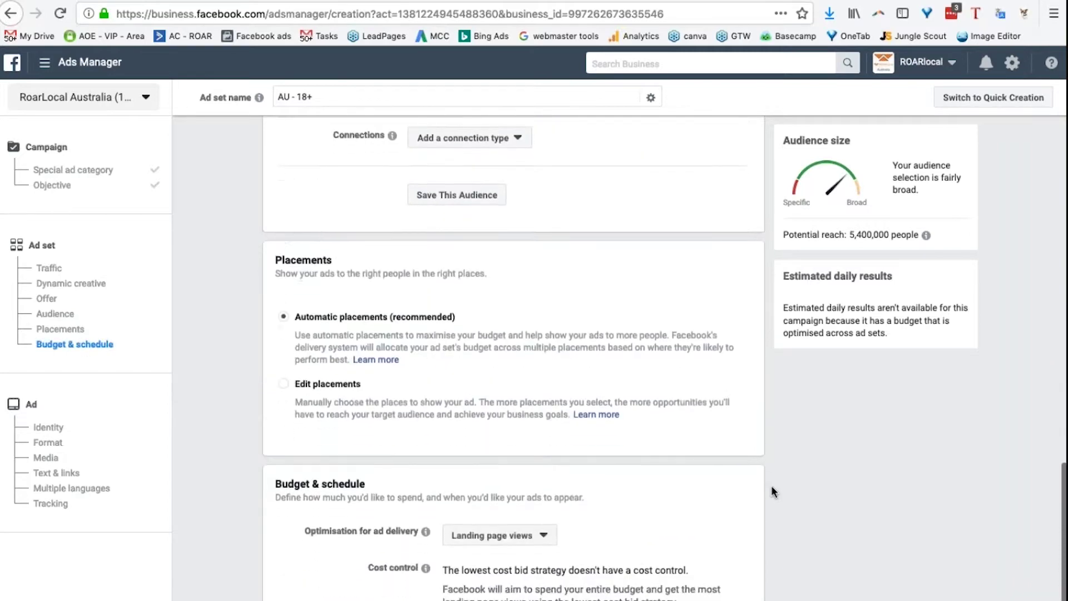
drag(330, 257, 275, 257)
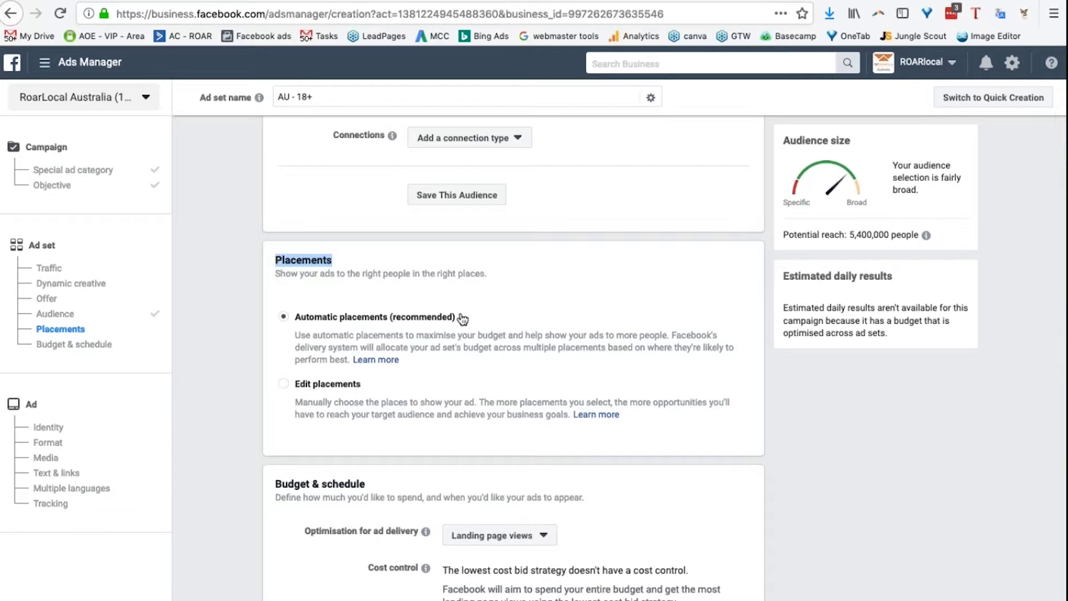
drag(460, 318, 390, 326)
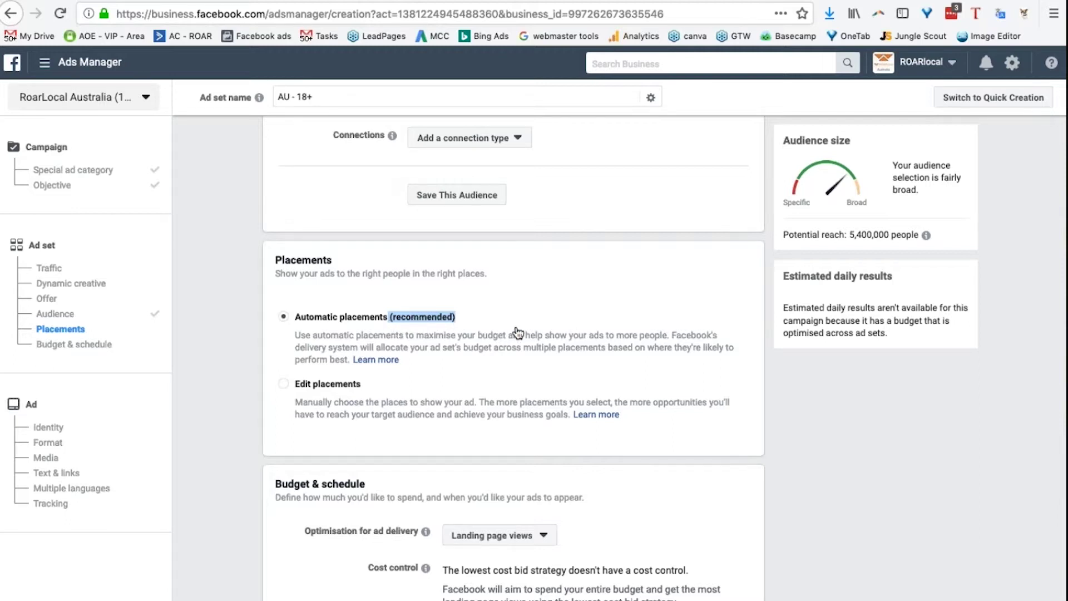
click(252, 382)
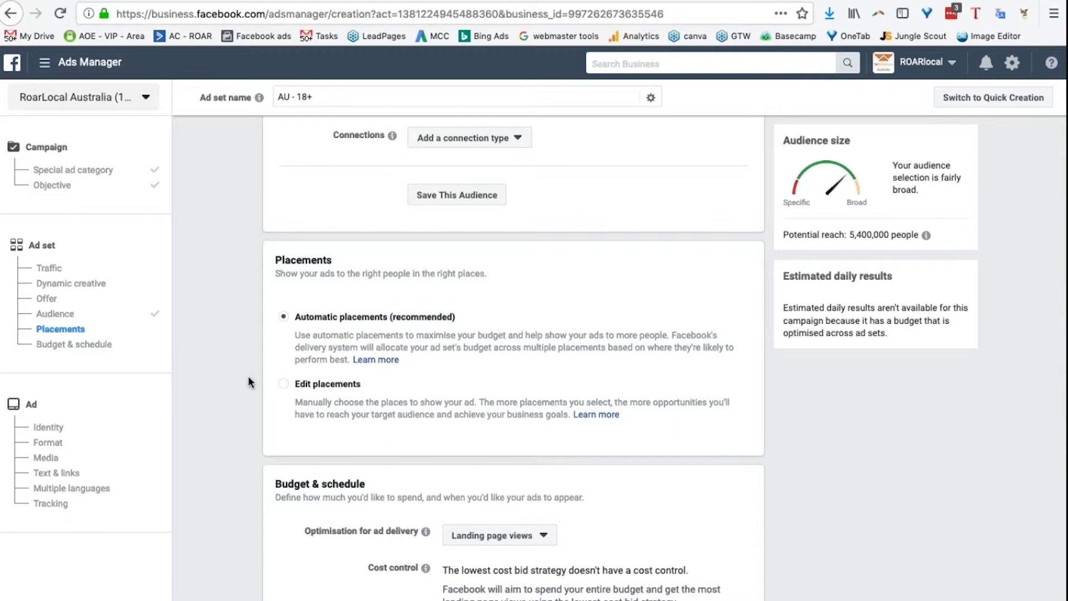
click(284, 384)
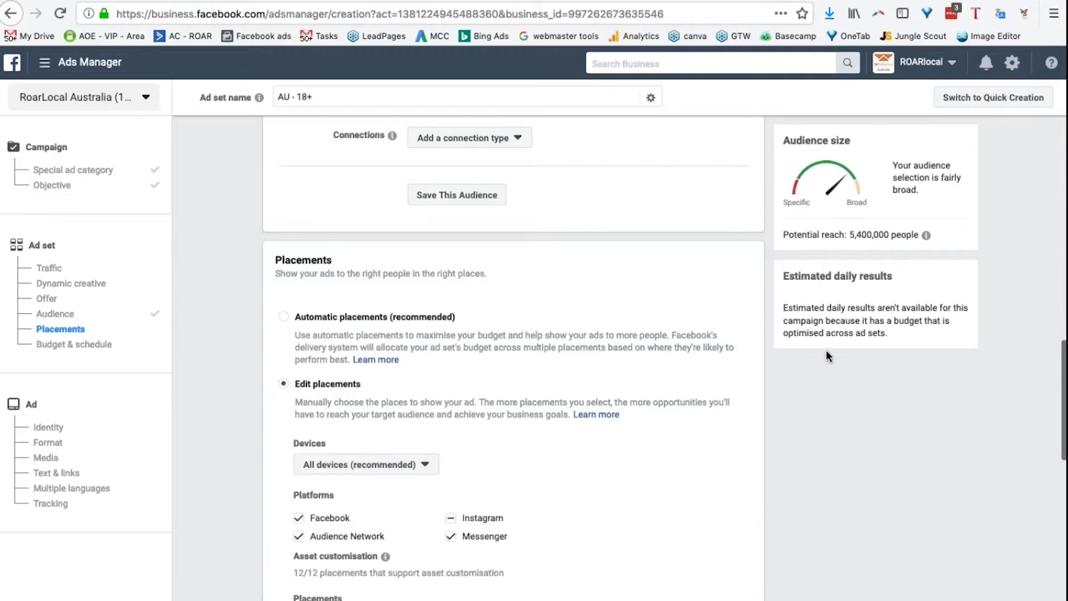
scroll(803, 379, down, 7)
scroll(804, 378, up, 4)
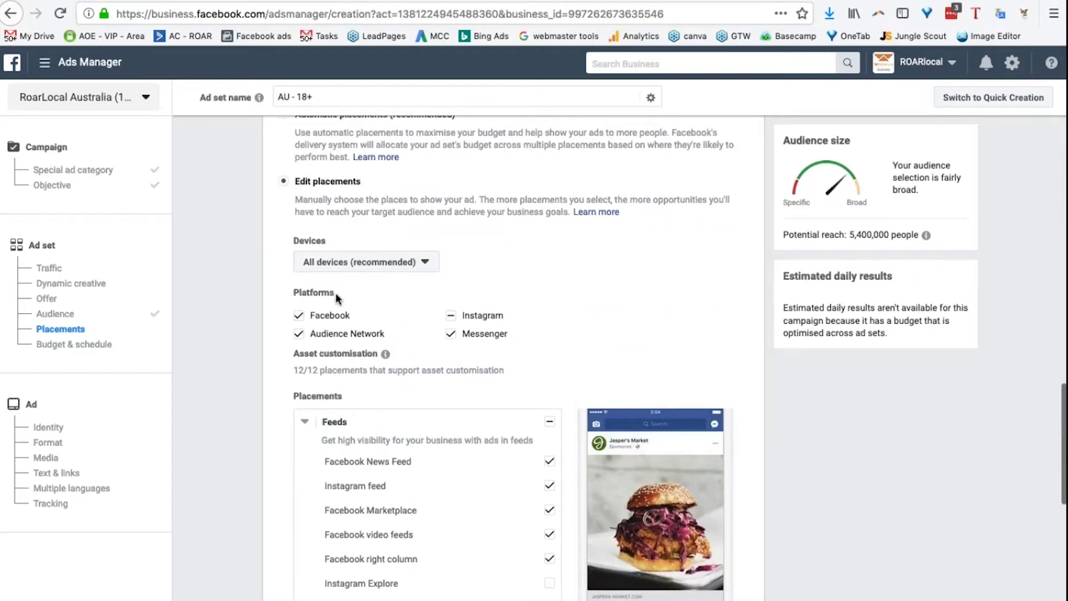
drag(337, 297, 283, 292)
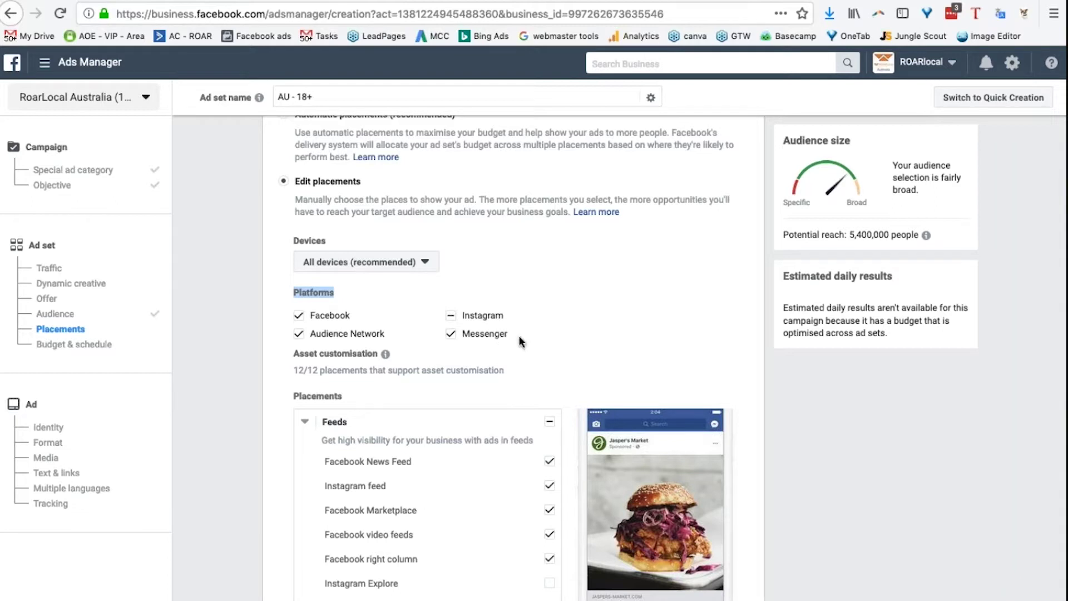
Deselect the Facebook, Audience Network and Messenger platforms so that only Instagram placements stay selected.
drag(520, 341, 280, 297)
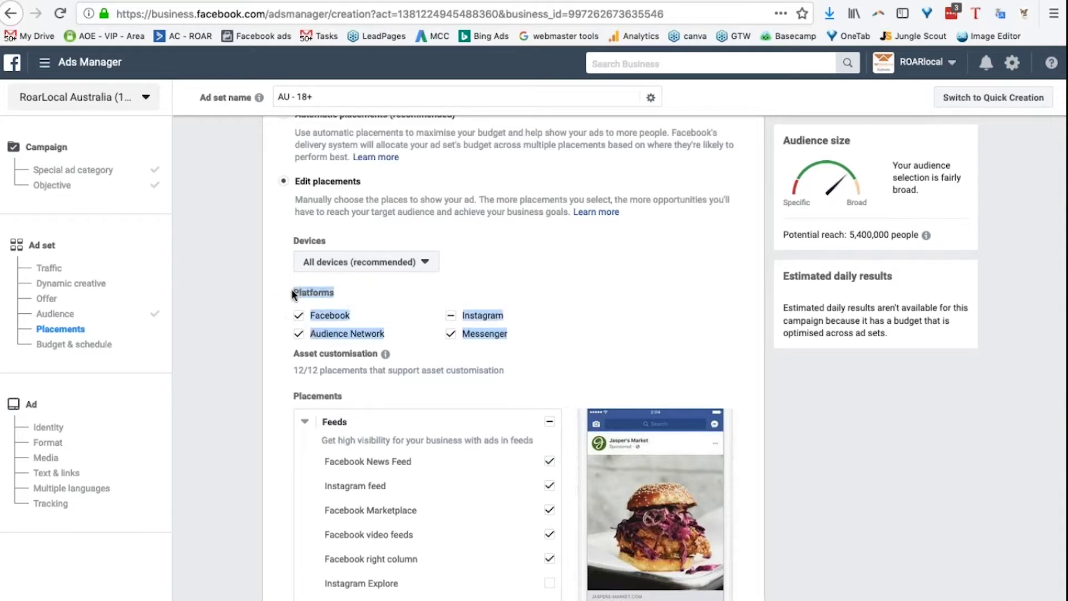
click(791, 380)
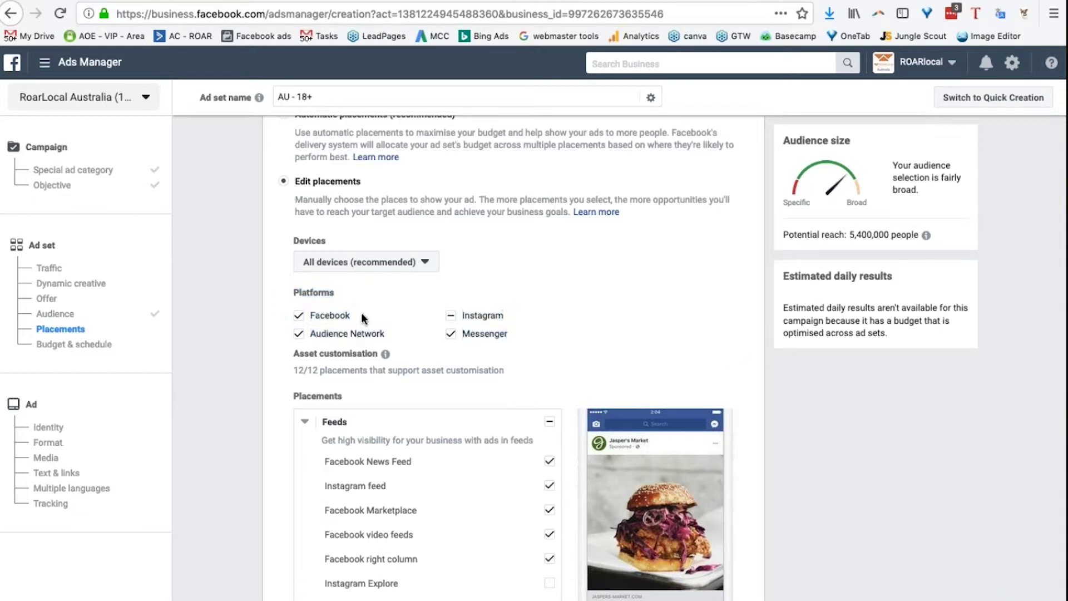
click(299, 316)
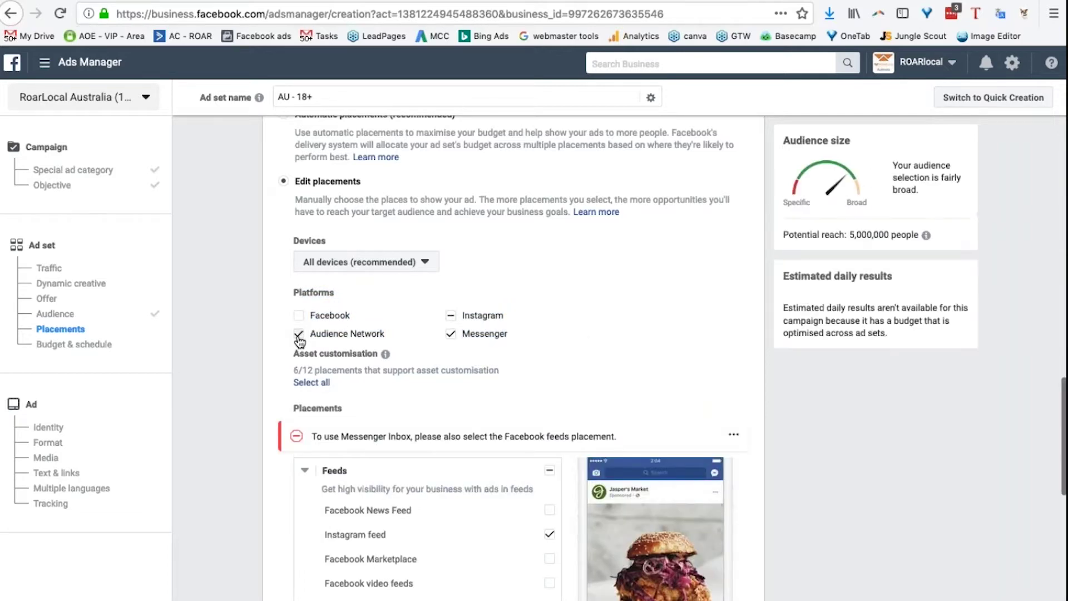
click(299, 337)
click(452, 337)
scroll(753, 355, down, 12)
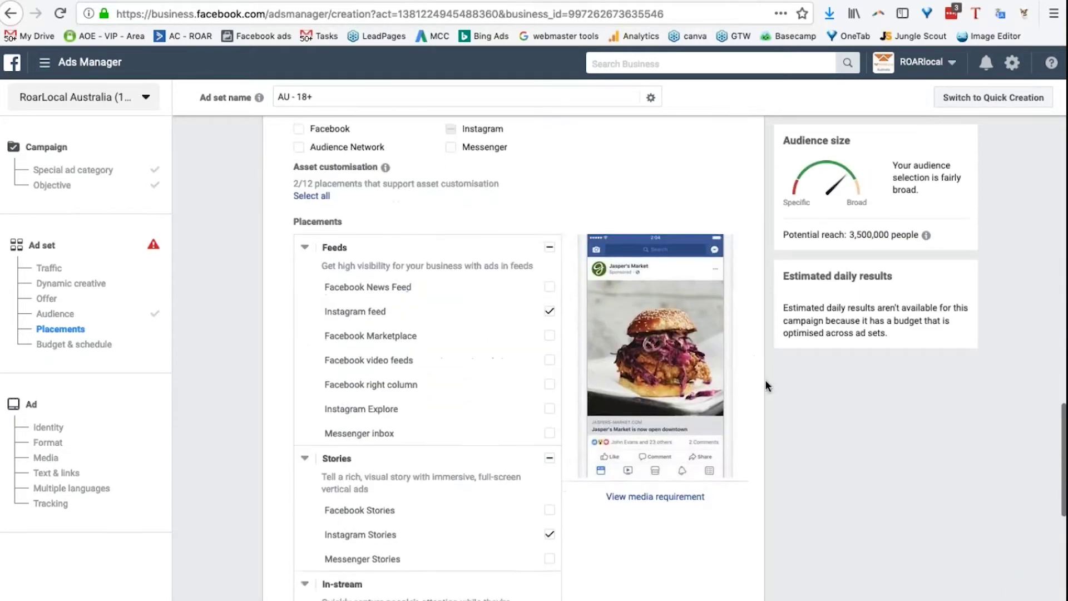
scroll(734, 372, up, 9)
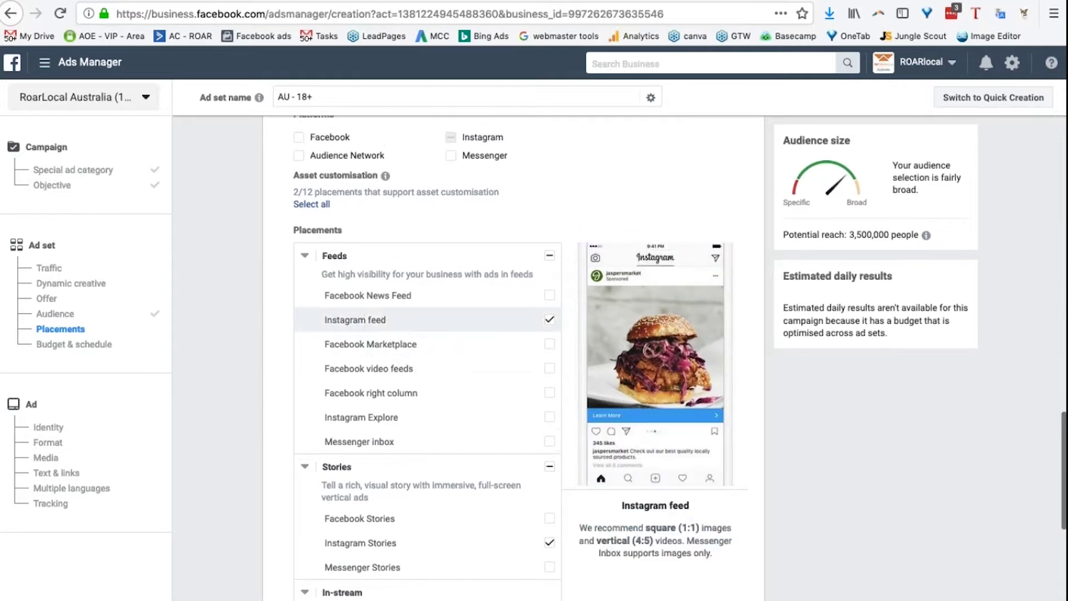
Remove Instagram Stories from the selected placements and review the other placement groups.
click(549, 544)
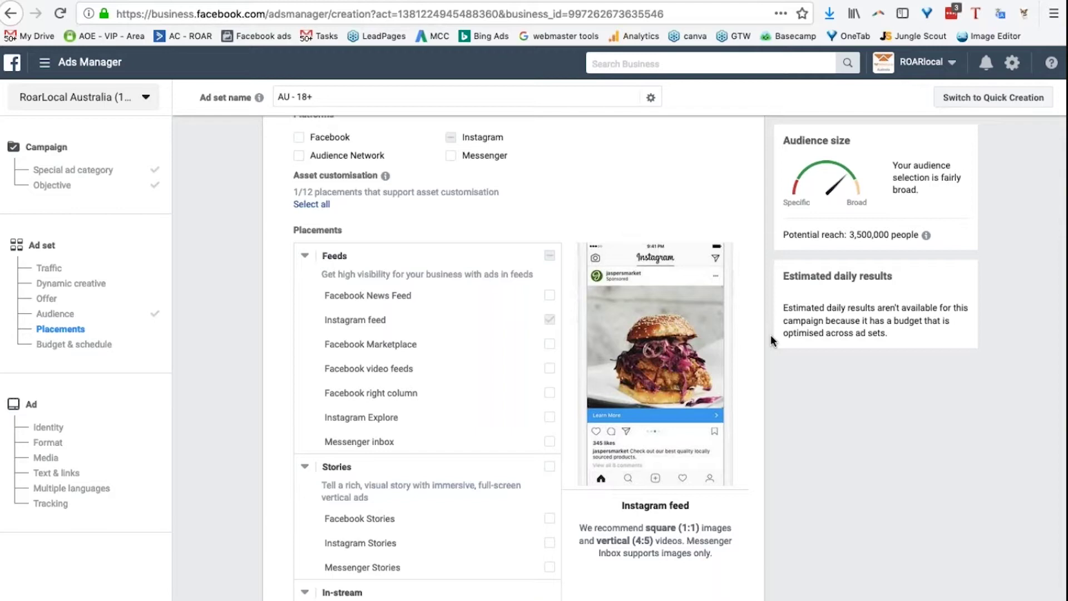
scroll(748, 392, down, 10)
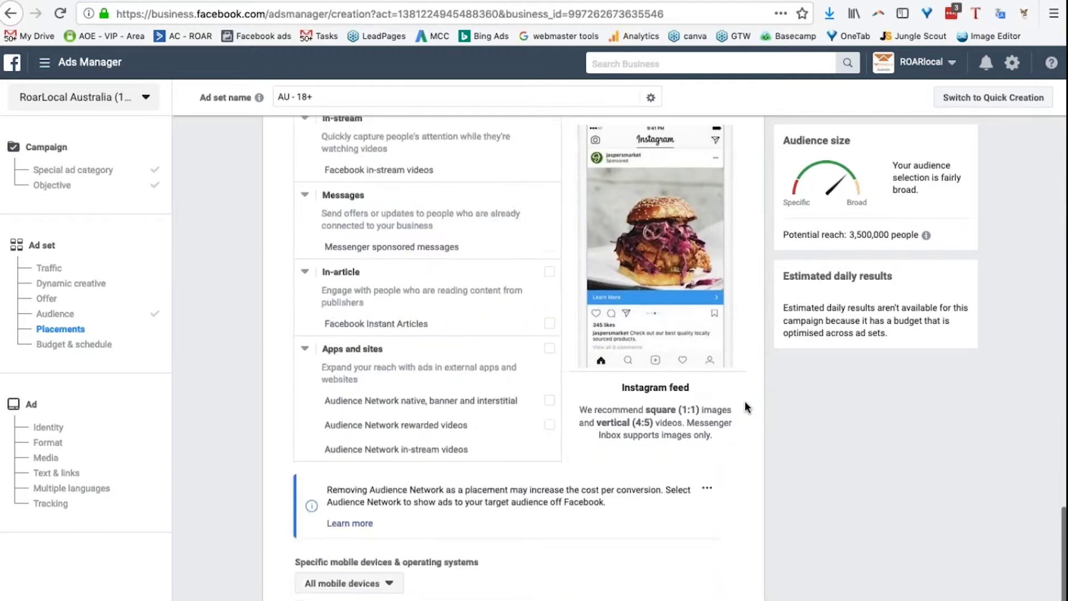
scroll(746, 409, down, 7)
scroll(745, 411, up, 15)
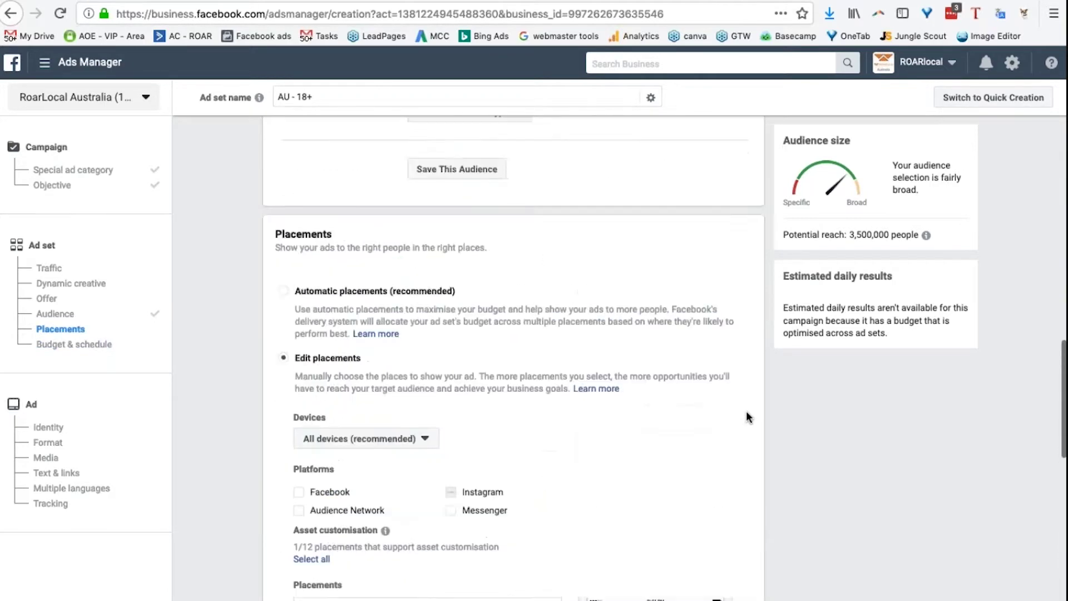
scroll(746, 414, down, 4)
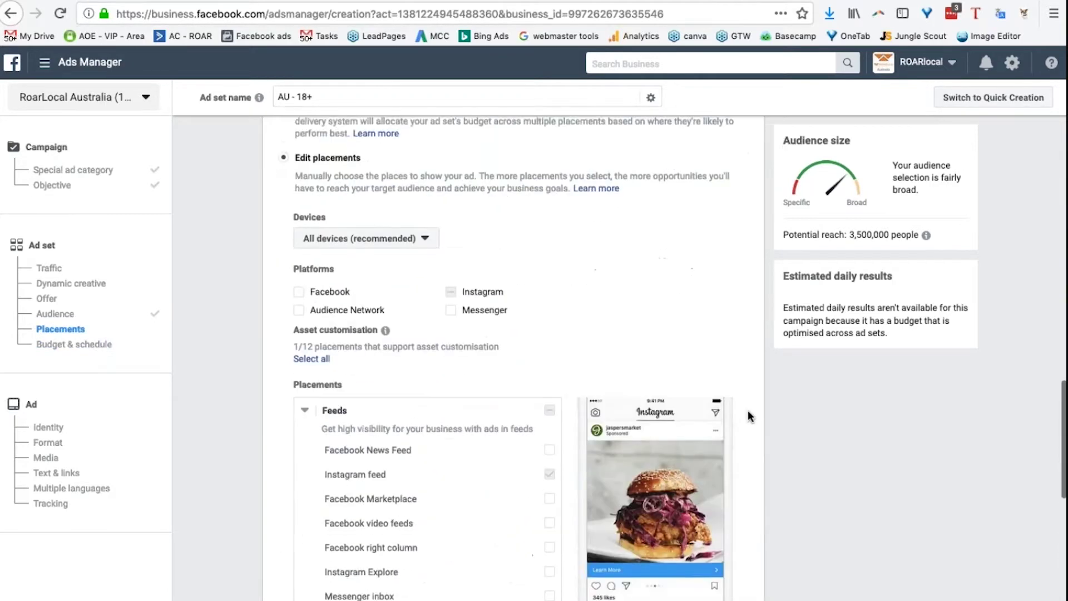
Select the Facebook platform for the ad set and deselect Instagram entirely.
click(299, 282)
click(452, 283)
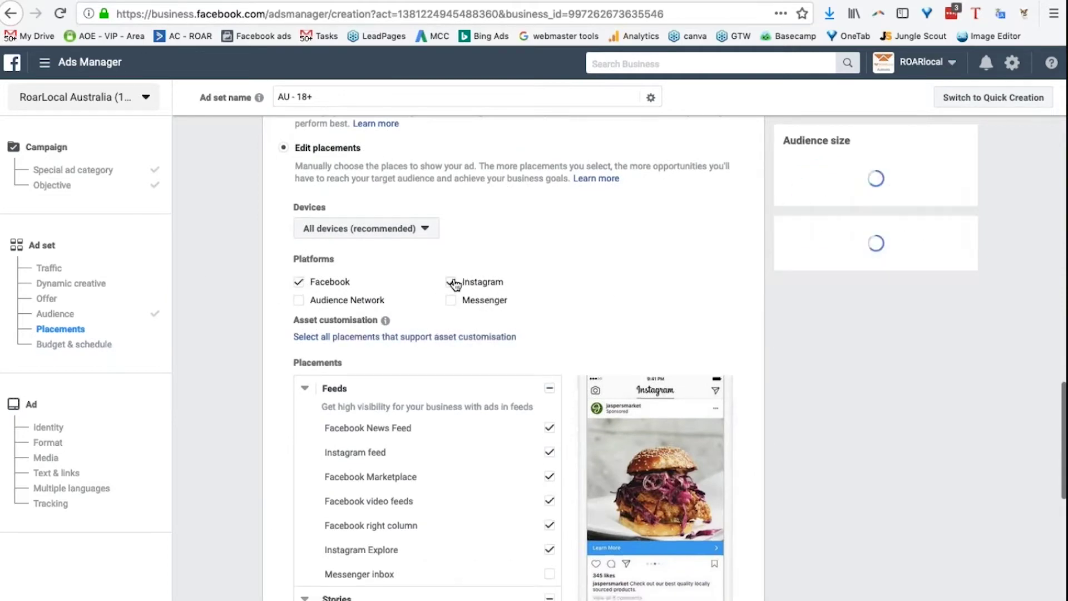
click(451, 283)
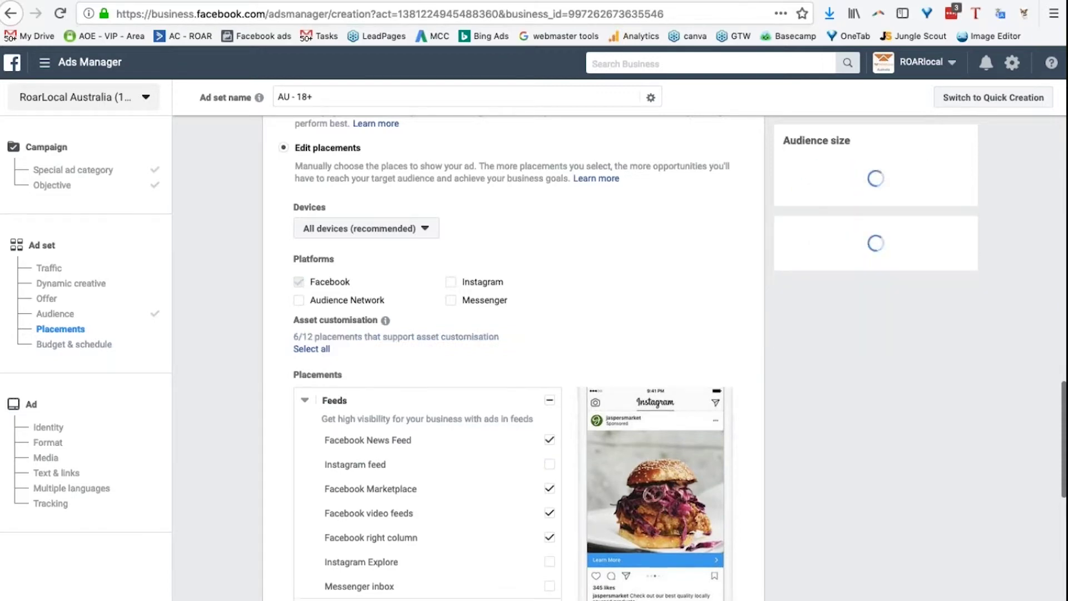
scroll(770, 328, down, 3)
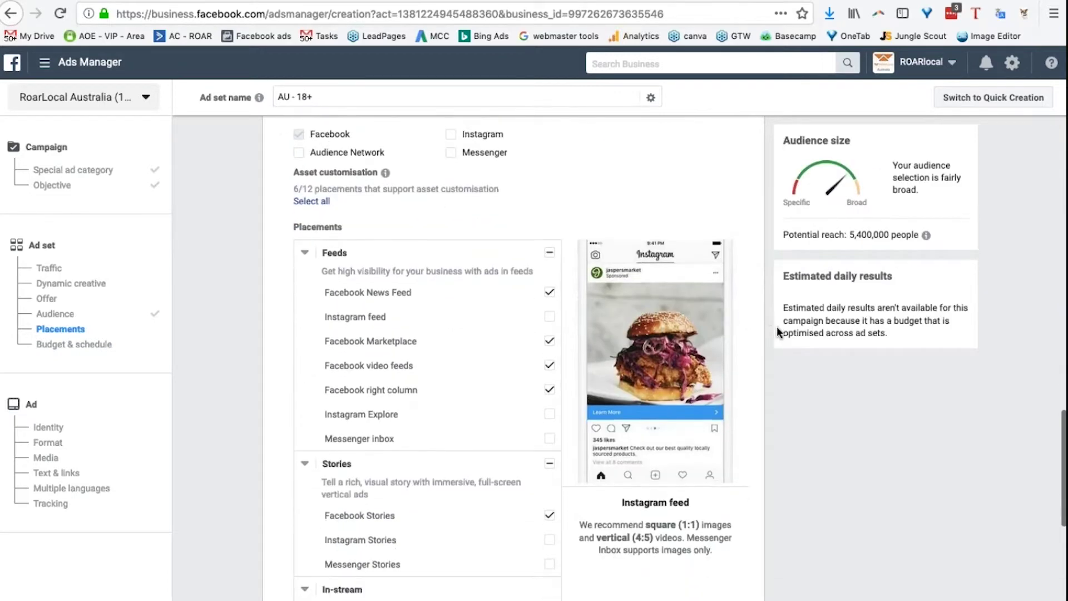
Remove the Facebook Marketplace, Facebook video feeds and all Stories placements from the ad set.
click(548, 468)
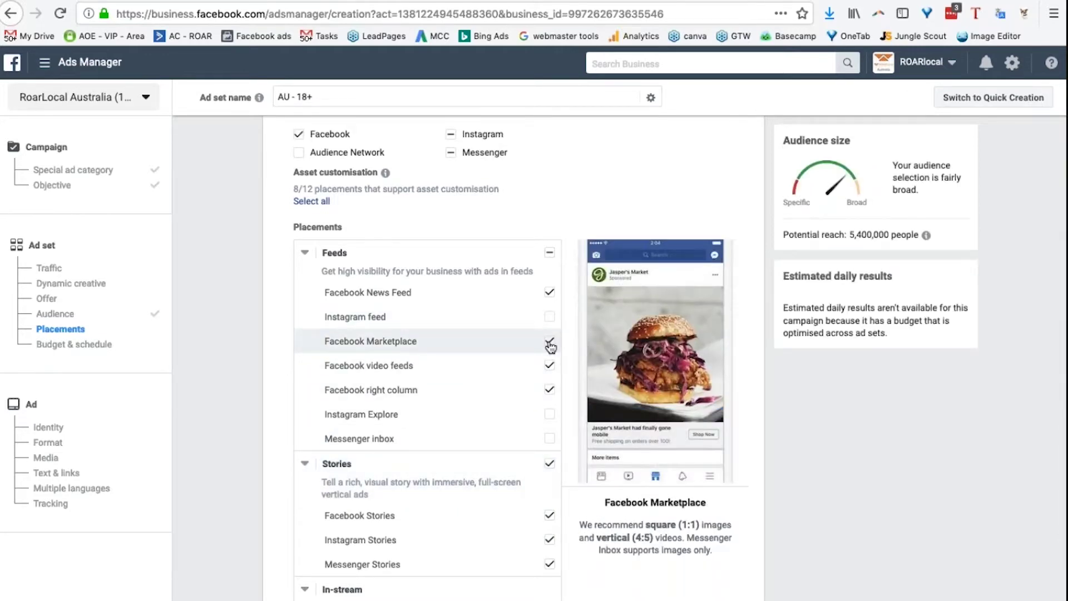
click(550, 342)
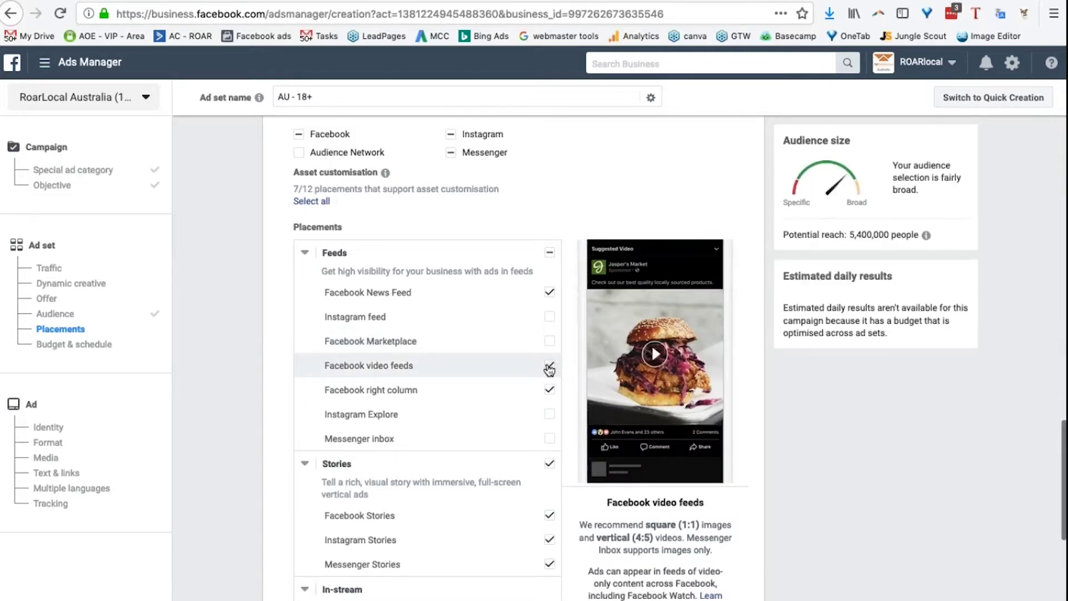
click(549, 366)
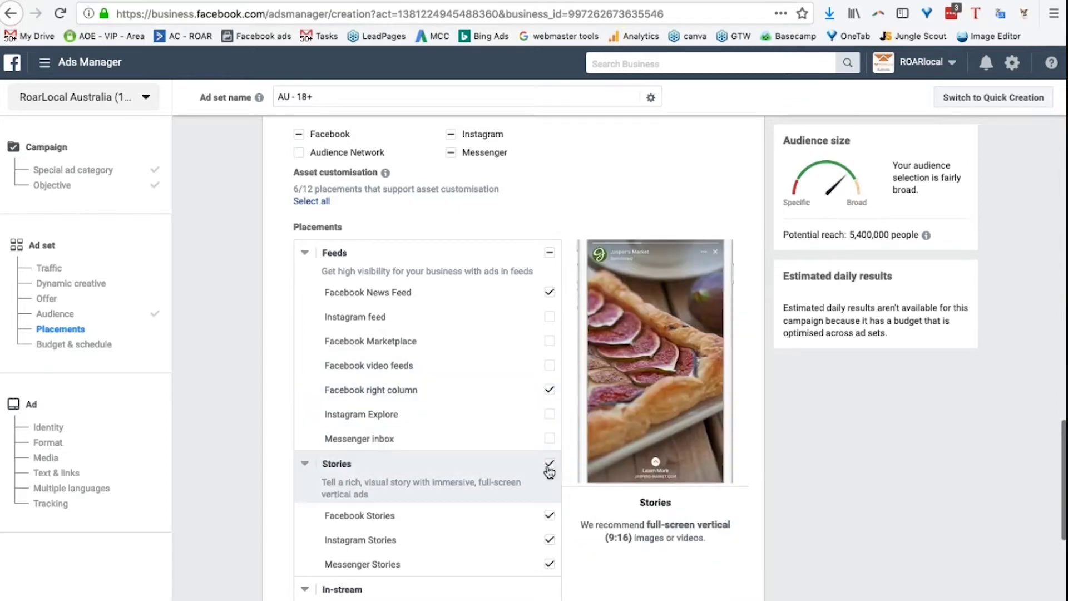
click(546, 468)
scroll(535, 470, down, 8)
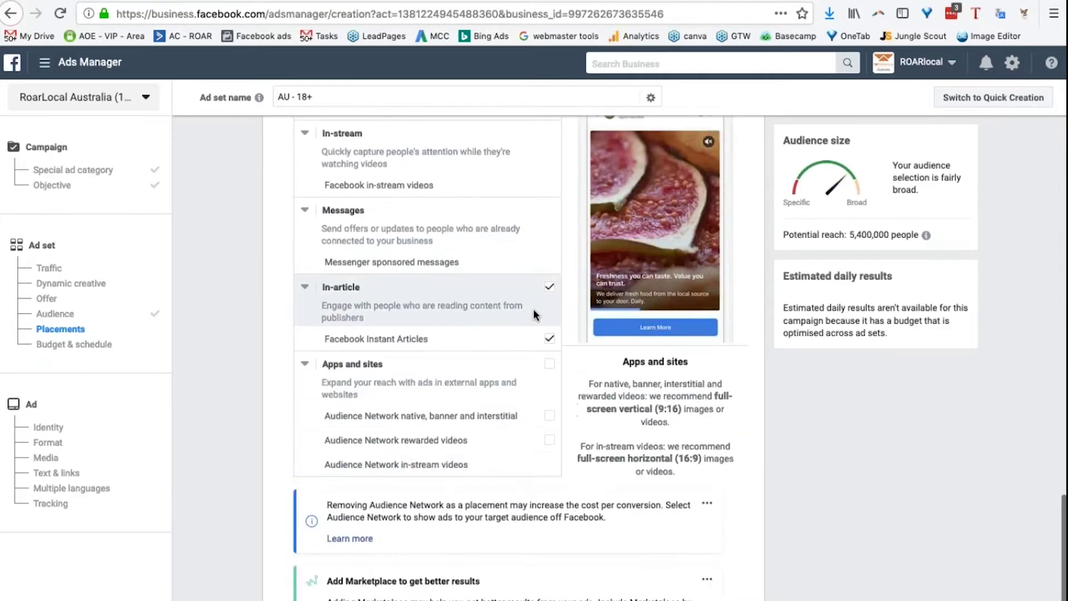
scroll(483, 388, up, 9)
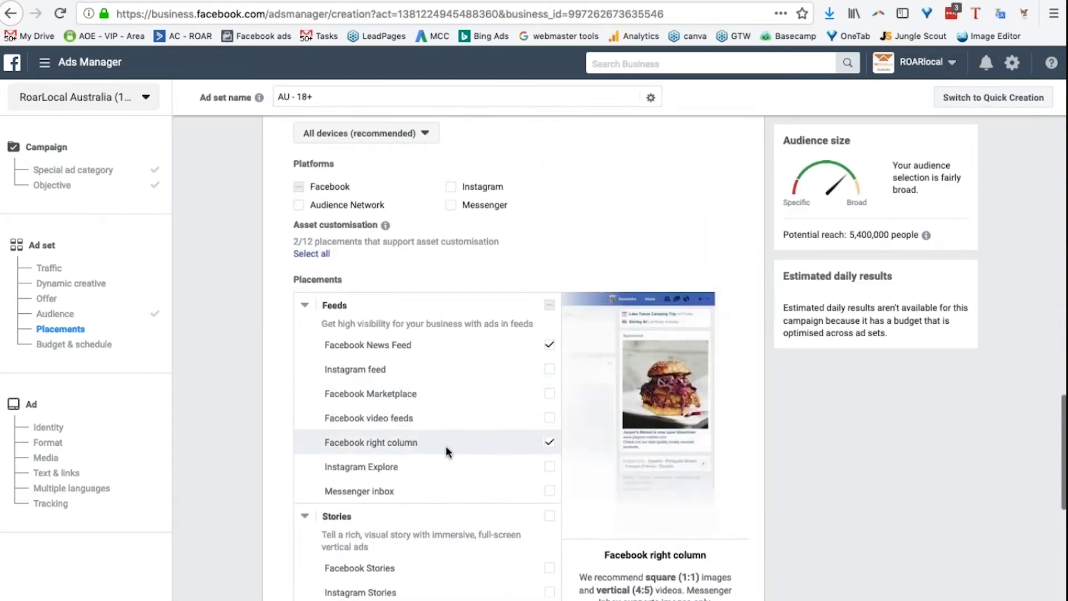
Remove the Facebook right column placement and look over the remaining ad set settings.
drag(415, 346, 323, 346)
click(548, 445)
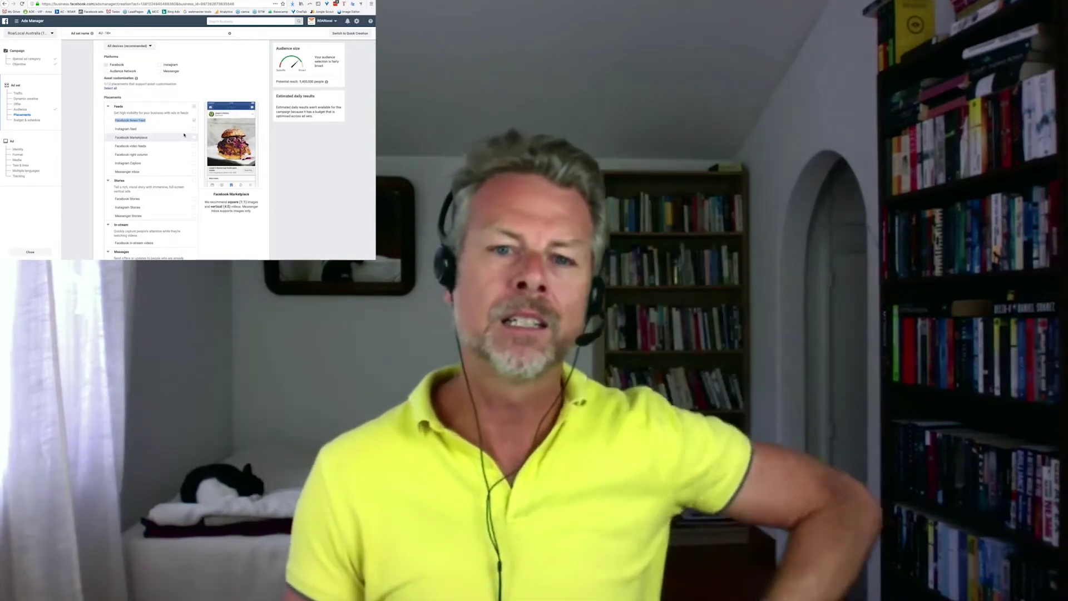
scroll(184, 134, down, 10)
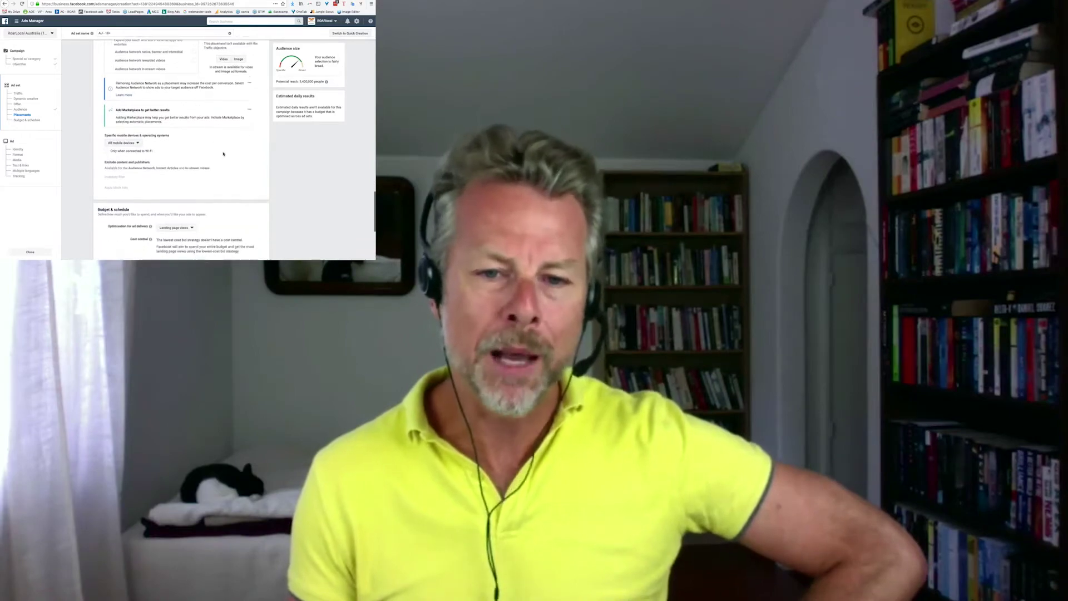
scroll(223, 154, down, 5)
click(258, 251)
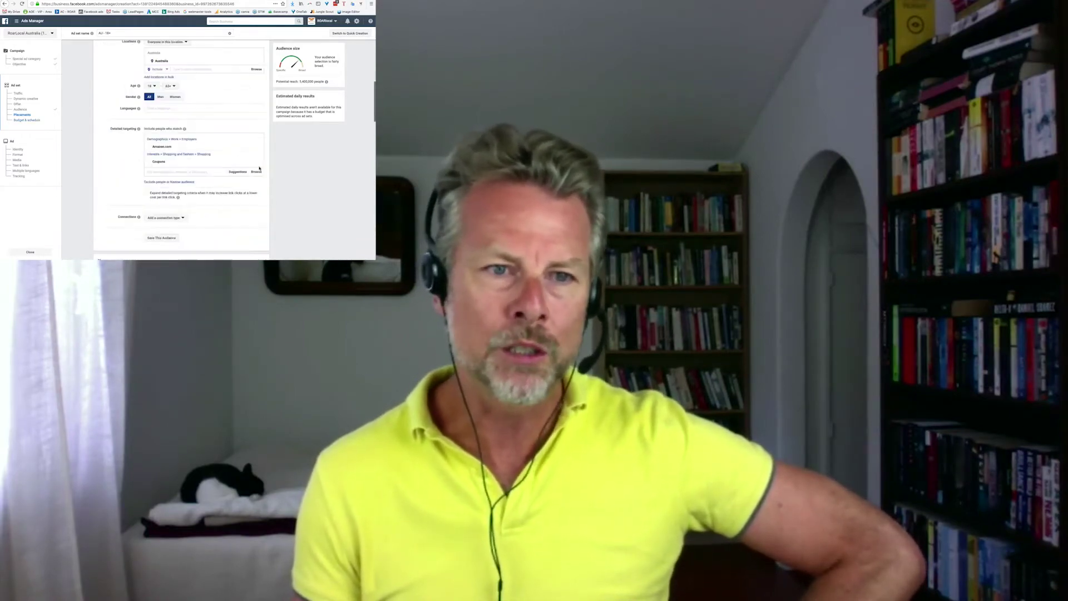